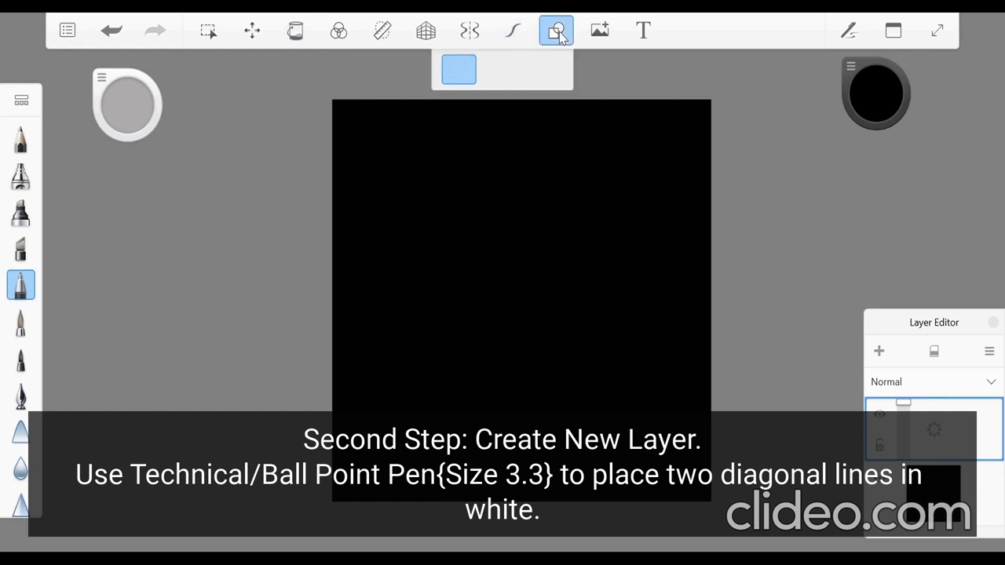
# - Set the colour to white and draw two straight diagonal lines crossing the black canvas from corner to corner with the Ballpoint Pen
pyautogui.click(858, 75)
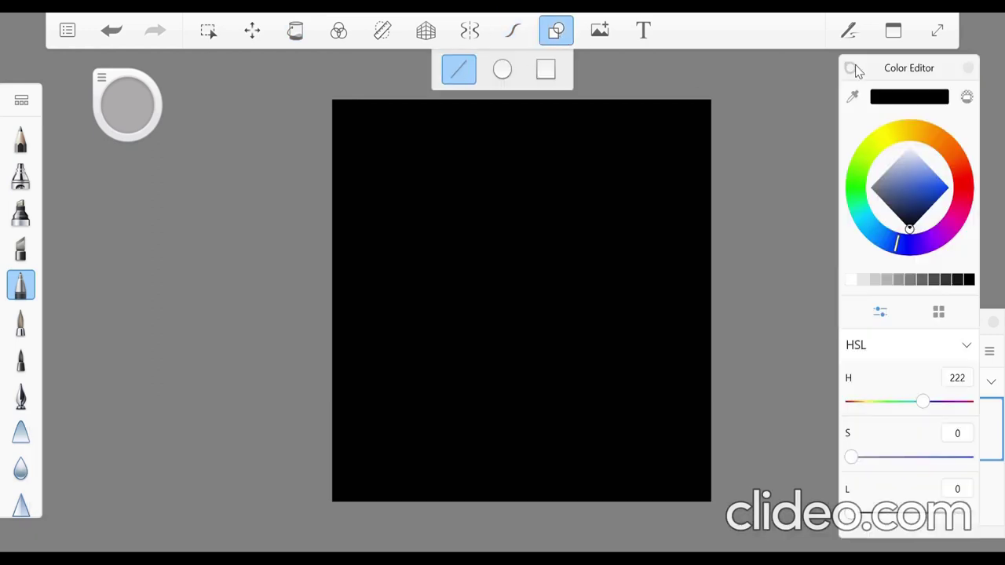
pyautogui.click(854, 283)
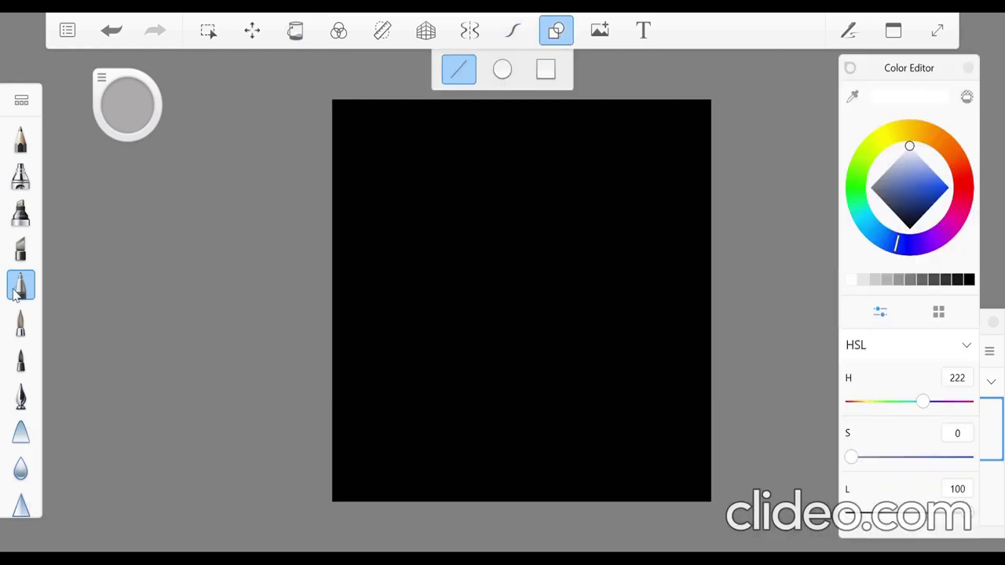
pyautogui.click(102, 80)
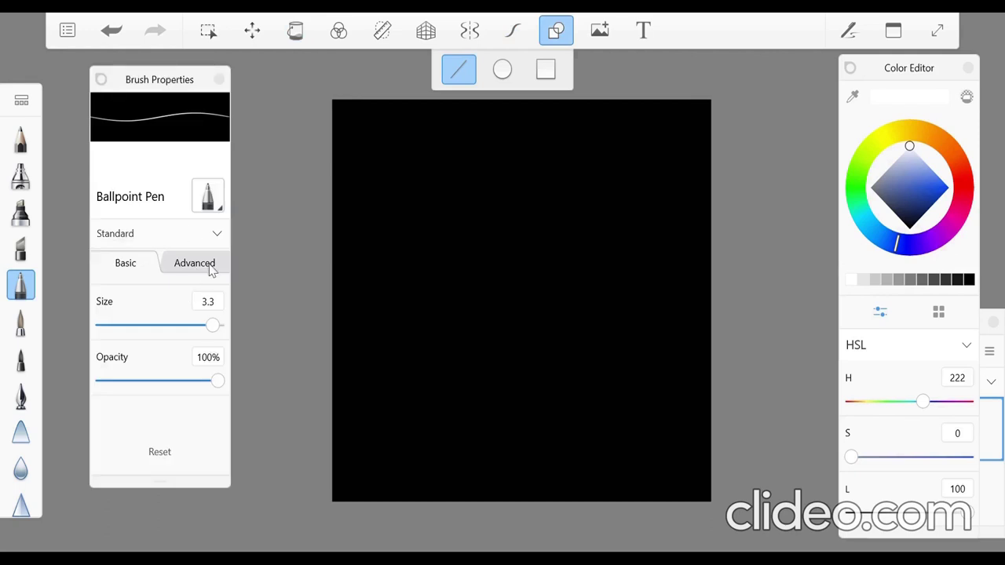
pyautogui.click(114, 93)
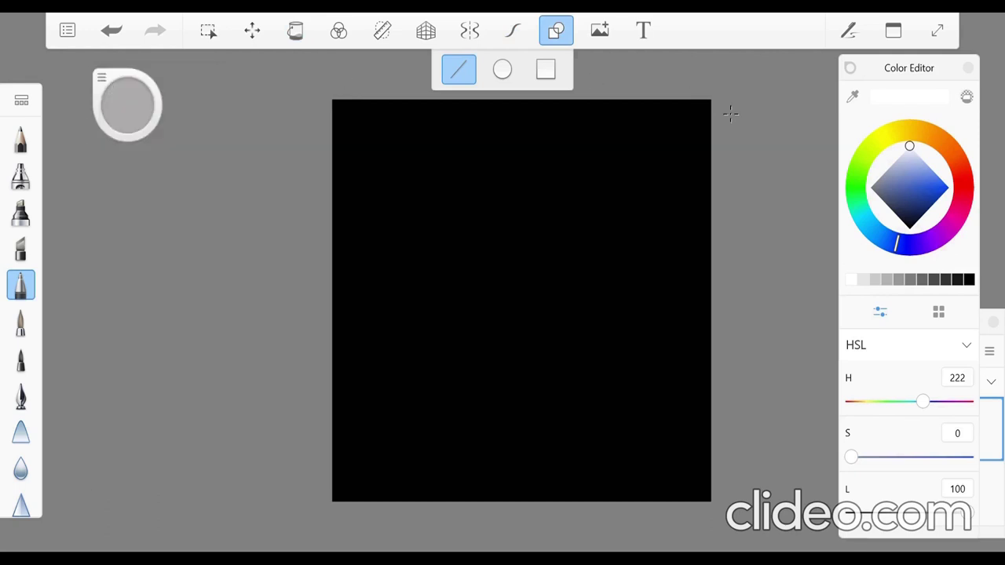
pyautogui.moveTo(714, 112)
pyautogui.mouseDown()
pyautogui.moveTo(382, 494)
pyautogui.moveTo(333, 525)
pyautogui.mouseUp()
pyautogui.moveTo(351, 113)
pyautogui.mouseDown()
pyautogui.moveTo(619, 456)
pyautogui.moveTo(699, 492)
pyautogui.moveTo(727, 525)
pyautogui.mouseUp()
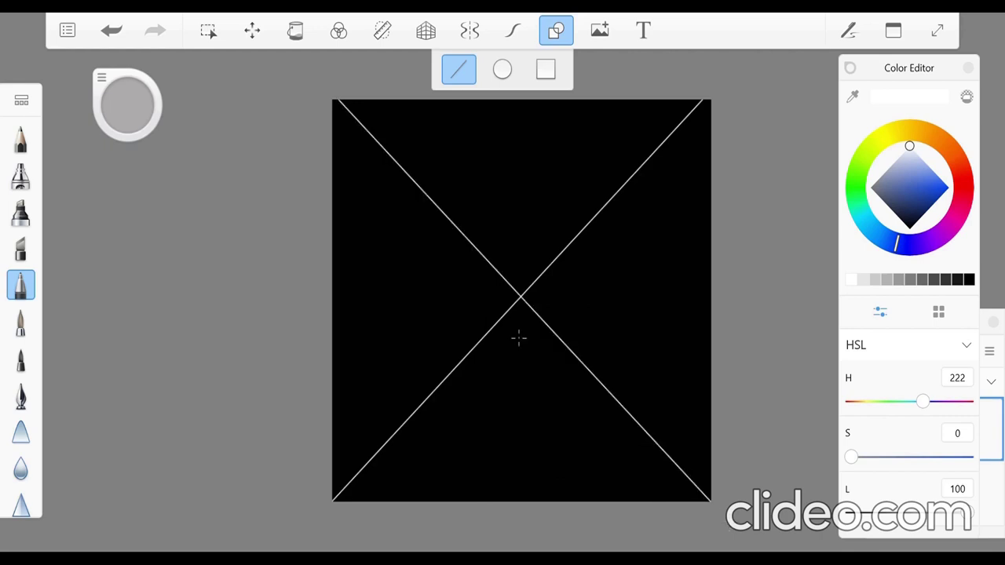
# - Switch to the Soft Eraser from the Basic brush set and turn off straight-line shape drawing
pyautogui.click(19, 102)
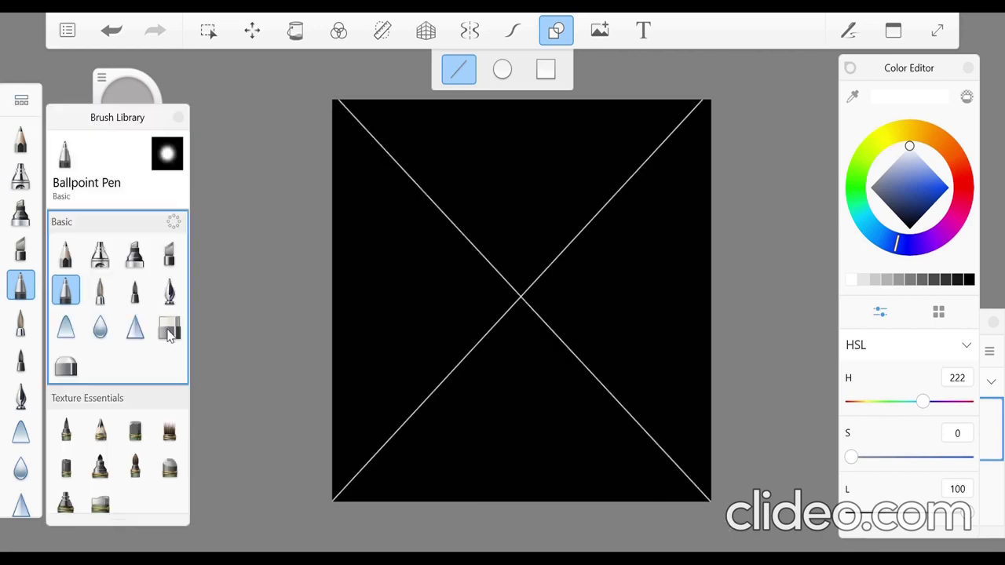
pyautogui.click(66, 364)
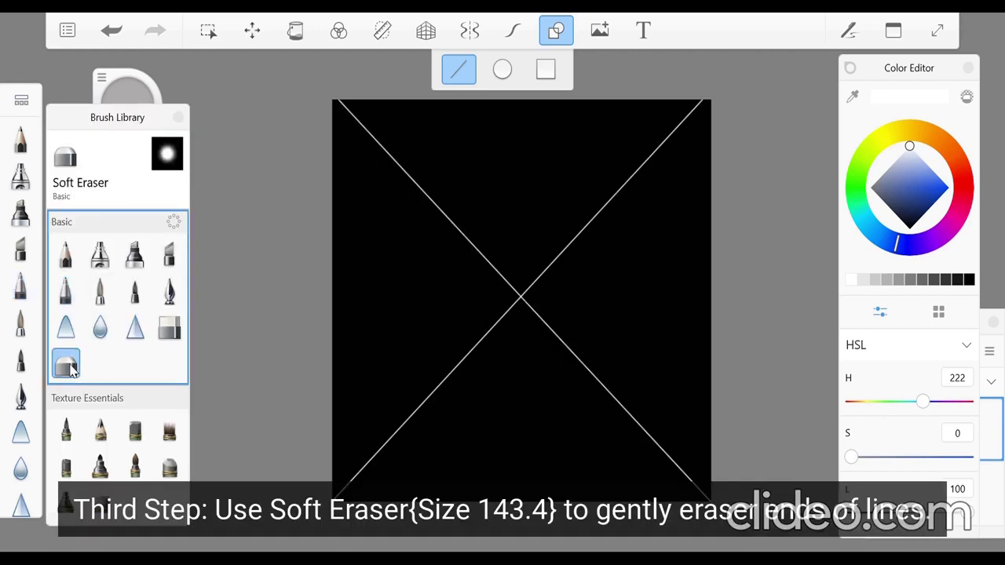
pyautogui.click(180, 117)
pyautogui.click(116, 80)
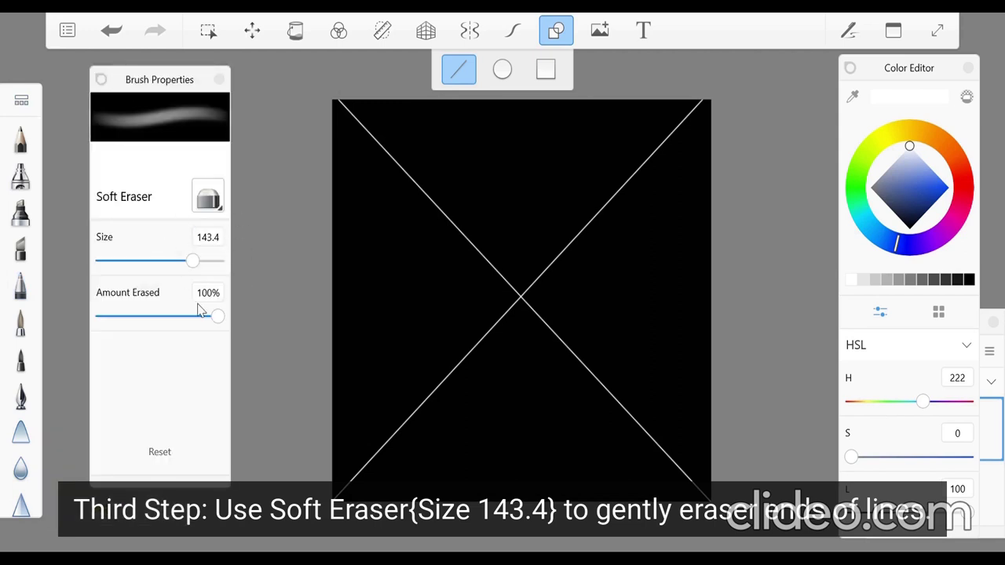
pyautogui.click(850, 69)
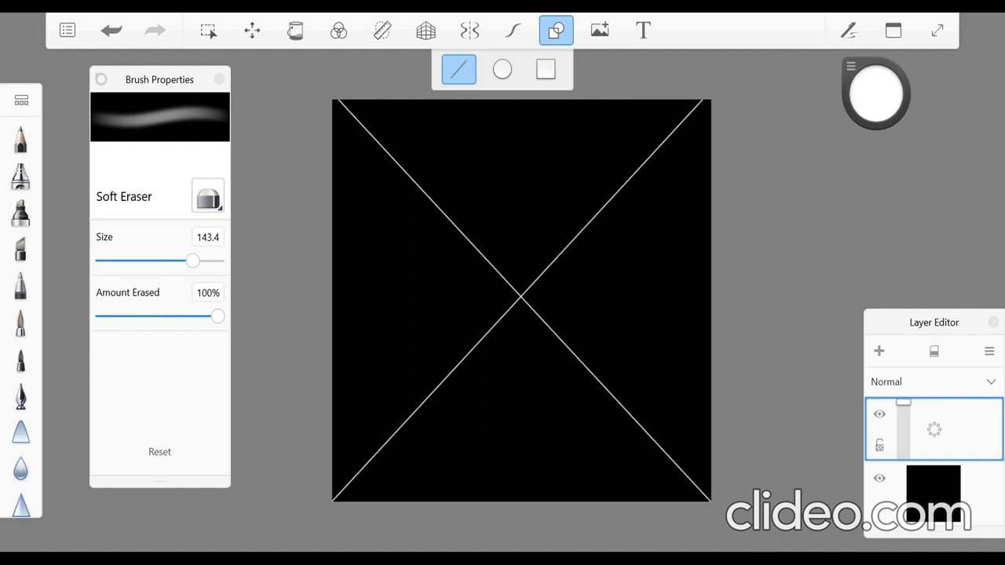
pyautogui.moveTo(341, 80); pyautogui.dragTo(380, 142)
pyautogui.click(555, 30)
# - Fade the outer ends of both diagonal lines towards the canvas corners with soft eraser strokes
pyautogui.moveTo(345, 98); pyautogui.dragTo(383, 146)
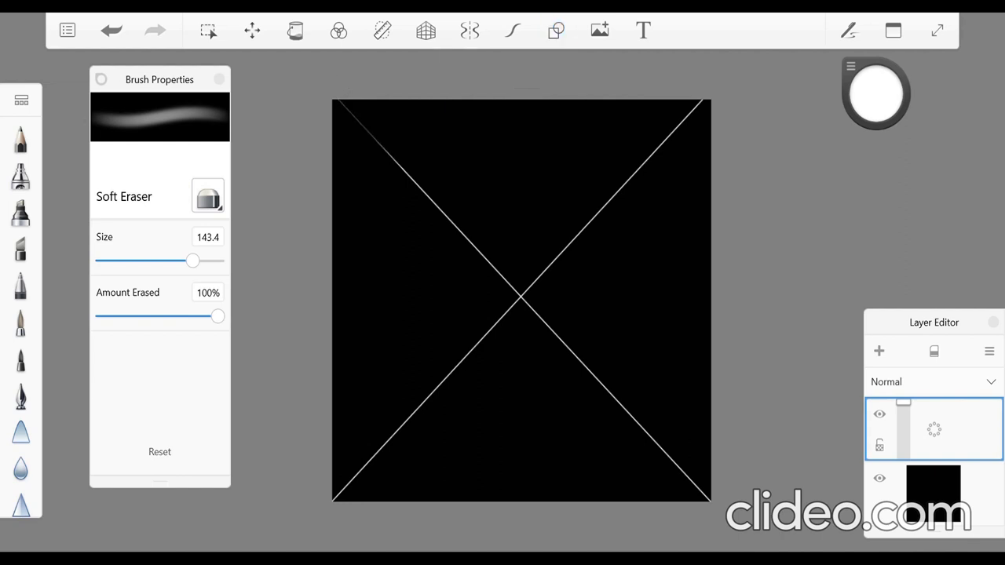
pyautogui.moveTo(698, 102); pyautogui.dragTo(661, 144)
pyautogui.moveTo(652, 438); pyautogui.dragTo(696, 486)
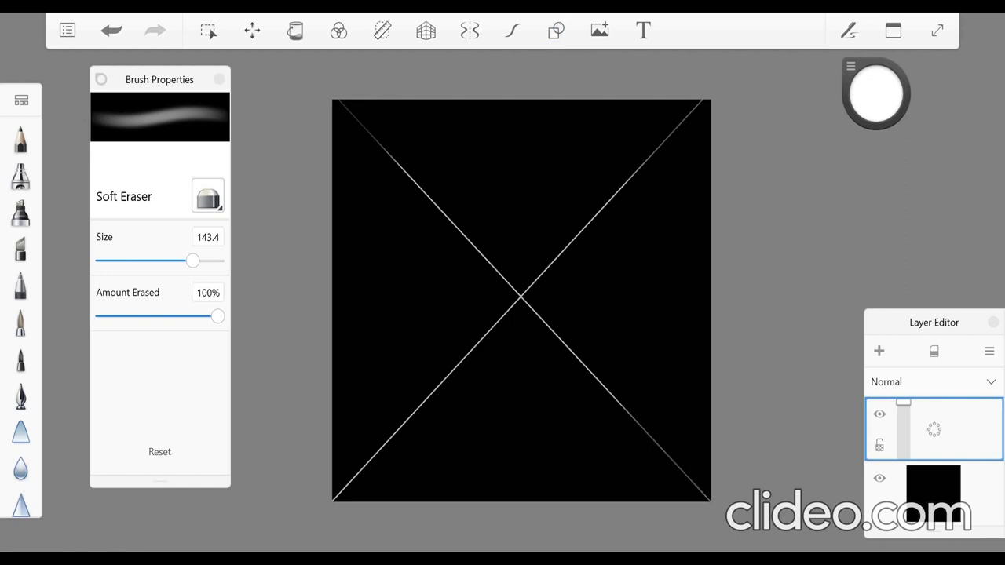
pyautogui.moveTo(381, 446); pyautogui.dragTo(346, 487)
pyautogui.moveTo(383, 444); pyautogui.dragTo(348, 483)
pyautogui.hotkey('ctrl', 'z')
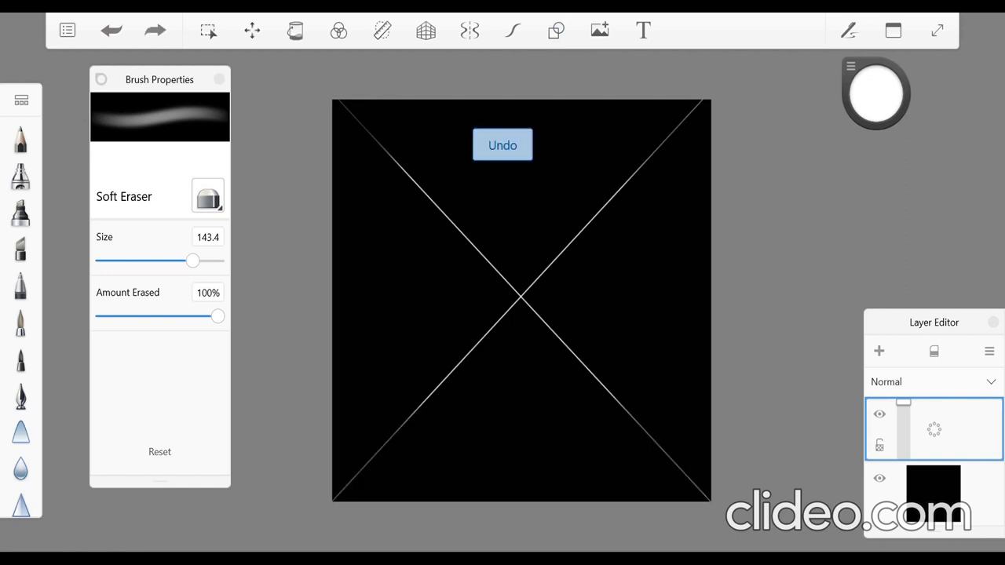
pyautogui.moveTo(604, 206); pyautogui.dragTo(700, 102)
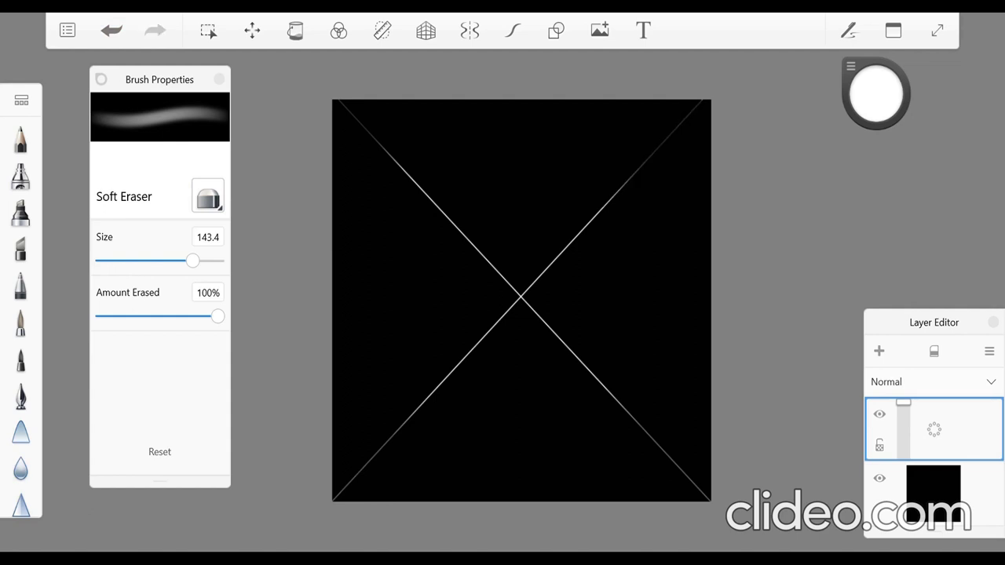
pyautogui.moveTo(622, 407); pyautogui.dragTo(706, 496)
# - Choose the Glow Brush from the Glow brush set
pyautogui.click(11, 98)
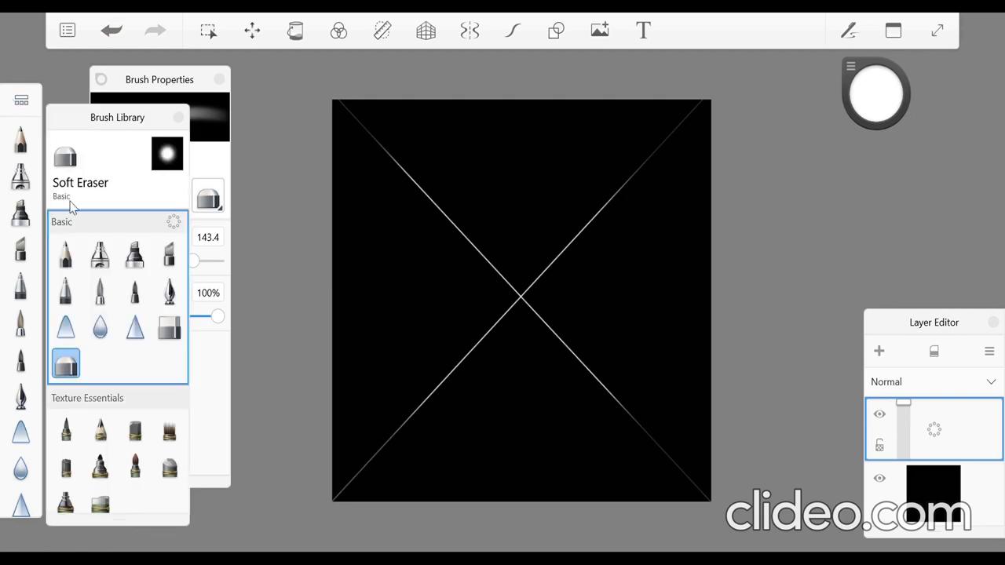
pyautogui.scroll(-15, 118, 361)
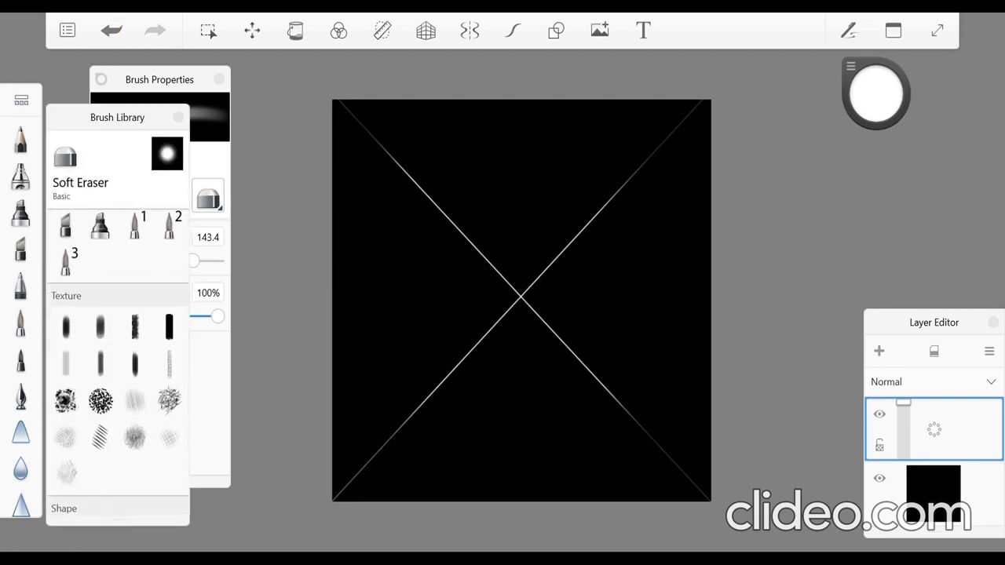
pyautogui.scroll(-3, 118, 361)
pyautogui.scroll(1, 118, 361)
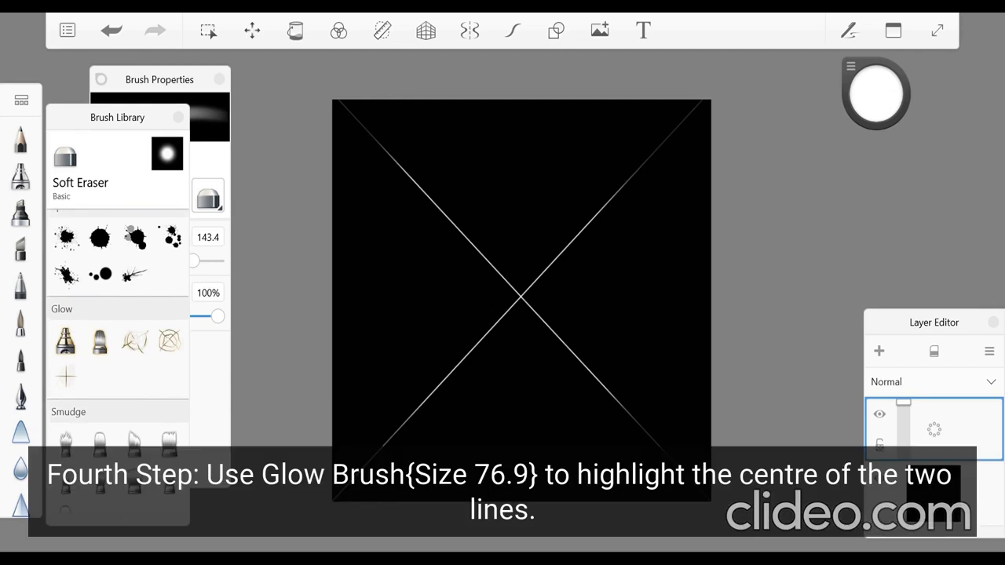
pyautogui.click(66, 342)
pyautogui.click(178, 117)
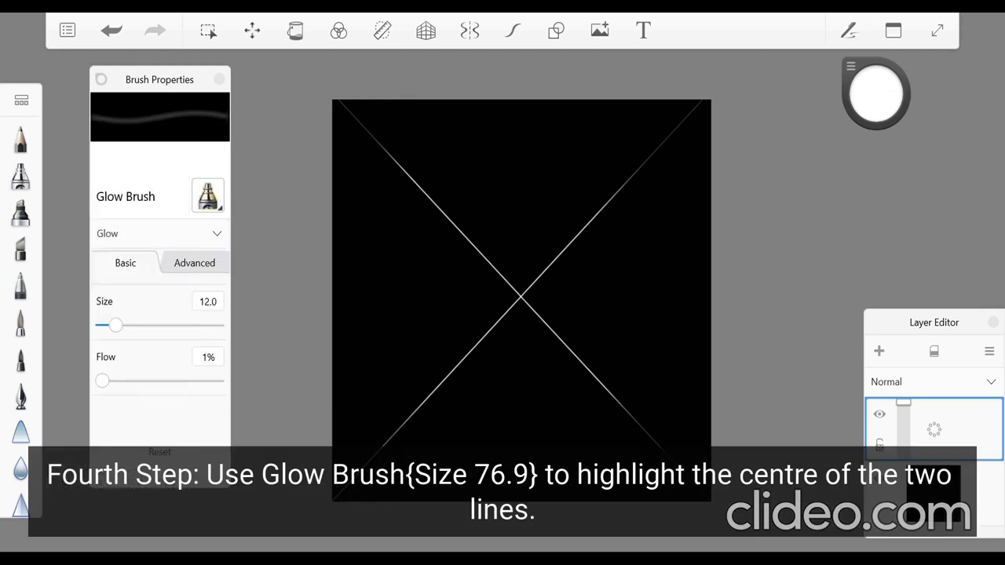
# - Set the Glow Brush size to 76.9
pyautogui.click(208, 302)
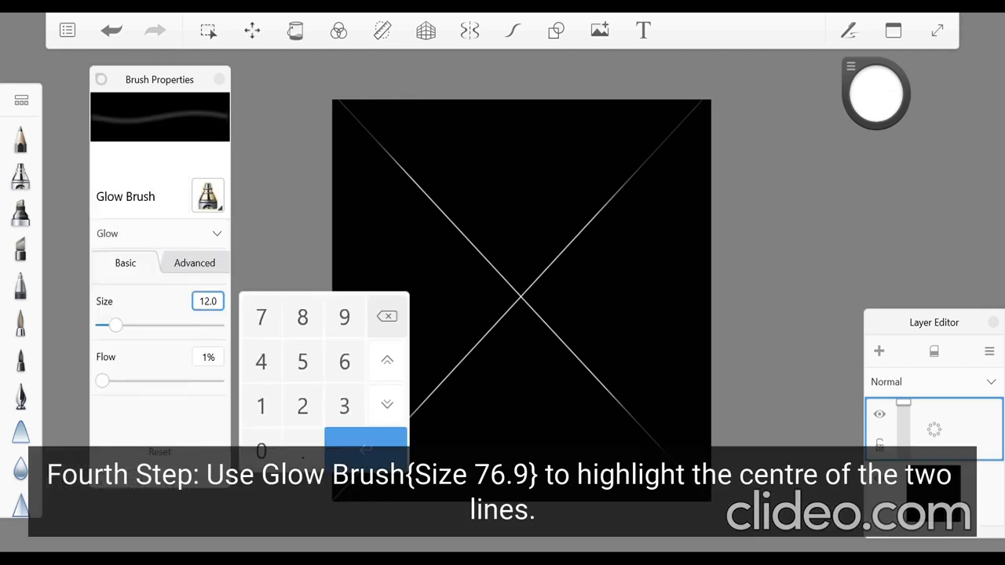
pyautogui.press('BackSpace')
pyautogui.press('BackSpace')
pyautogui.press('BackSpace')
pyautogui.press('BackSpace')
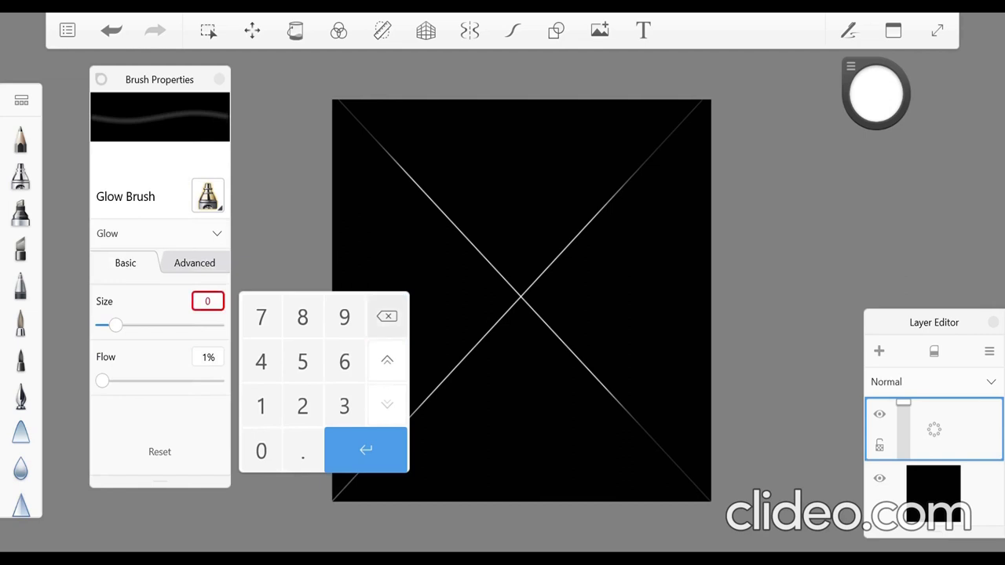
pyautogui.write('76.9')
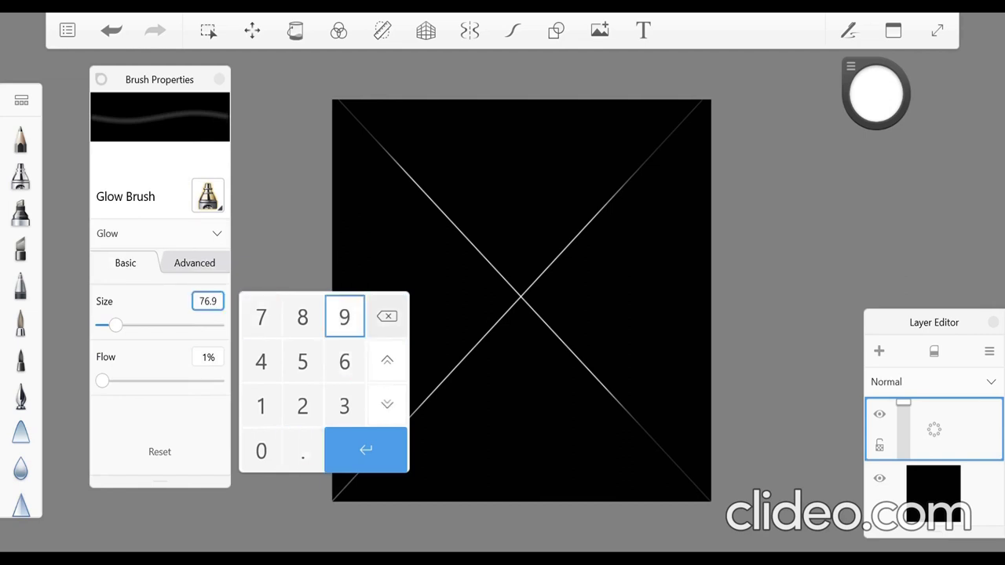
pyautogui.press('Return')
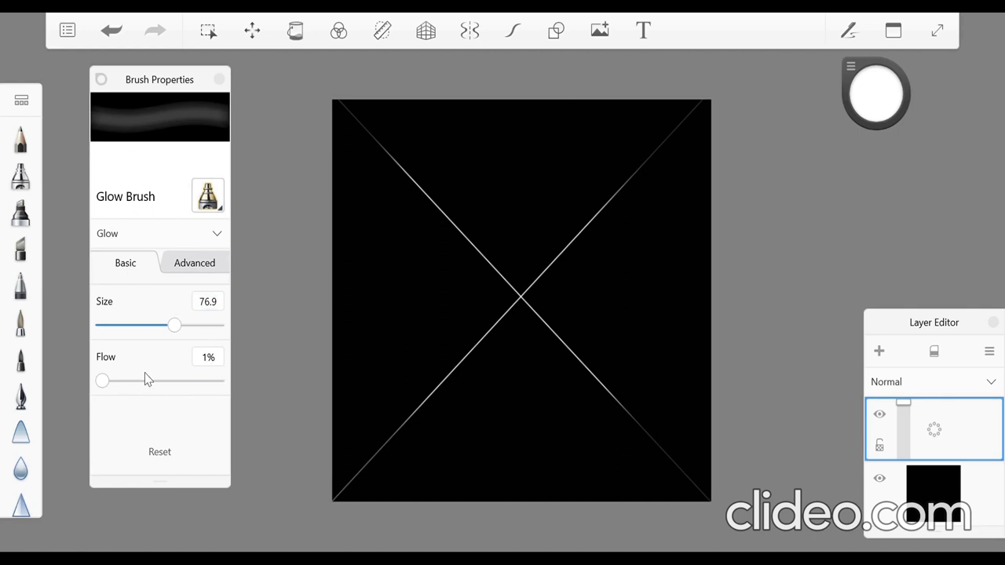
# - Try a glow at 100% flow over the point where the two lines cross, and undo it
pyautogui.moveTo(105, 381); pyautogui.dragTo(314, 384)
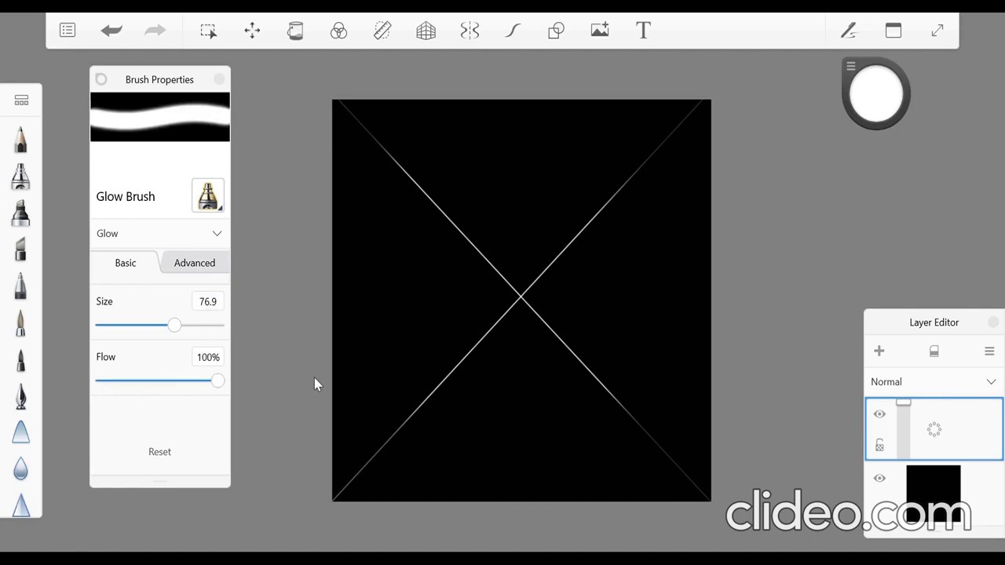
pyautogui.click(100, 79)
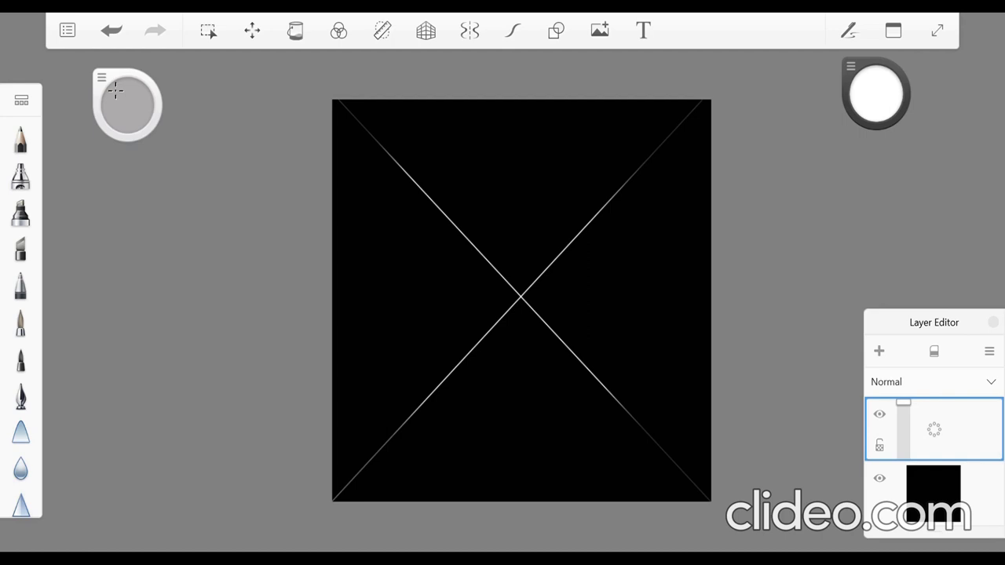
pyautogui.moveTo(521, 298); pyautogui.dragTo(519, 304)
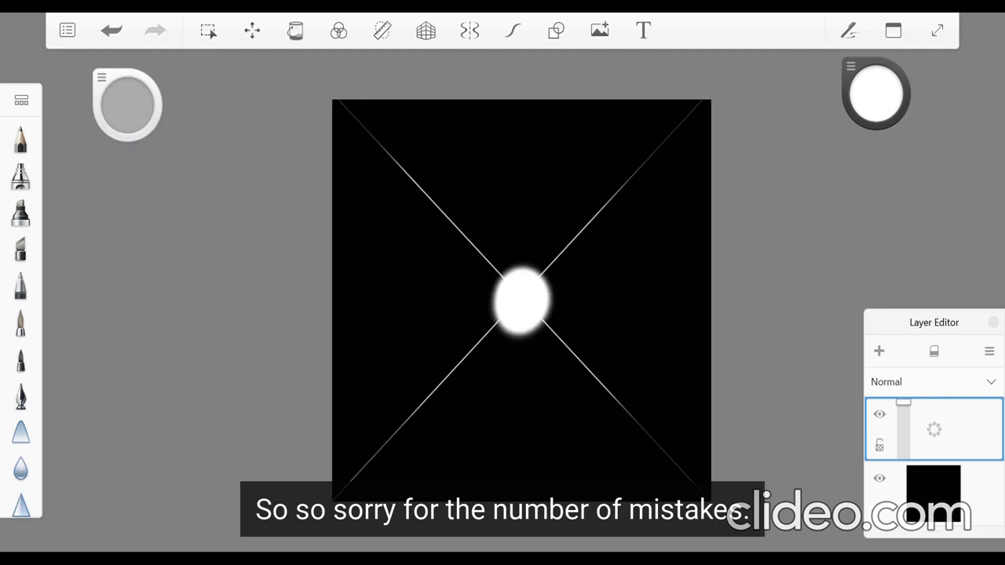
pyautogui.click(112, 30)
pyautogui.click(112, 31)
# - Set the Glow Brush flow to 50%
pyautogui.click(101, 77)
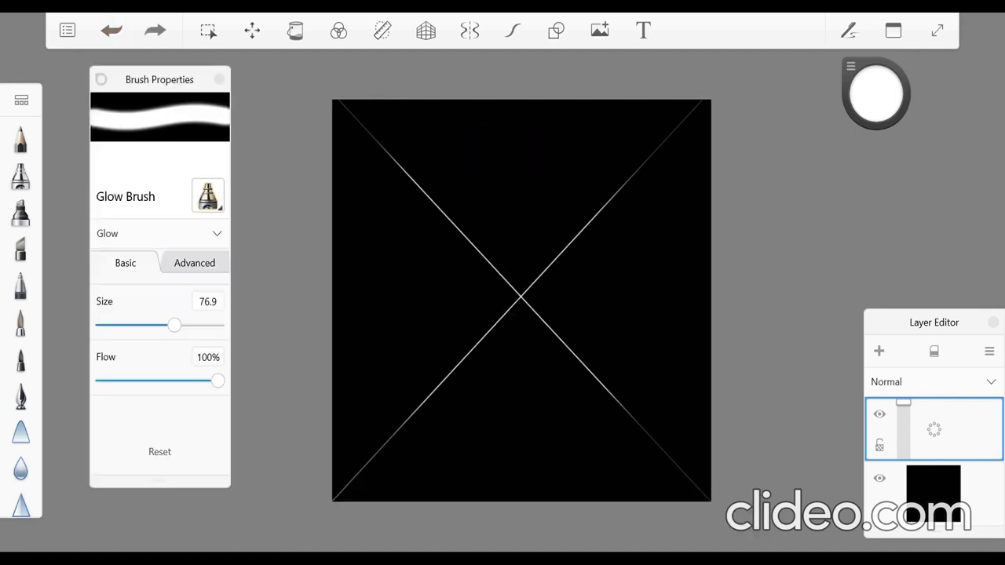
pyautogui.click(210, 362)
pyautogui.write('50')
pyautogui.press('Return')
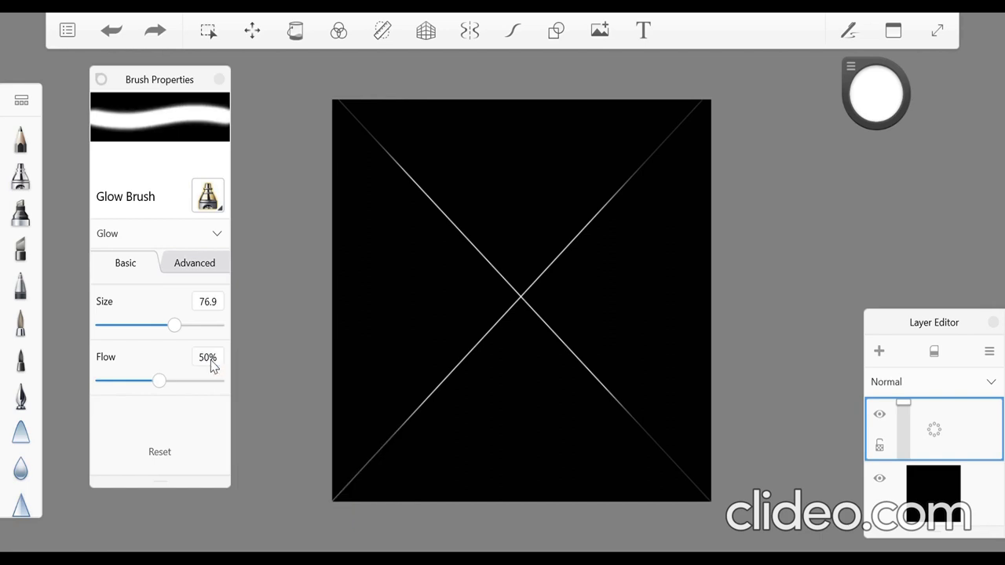
# - Try building up a glow at 50% flow over the crossing of the lines, and undo the last dabs
pyautogui.click(521, 296)
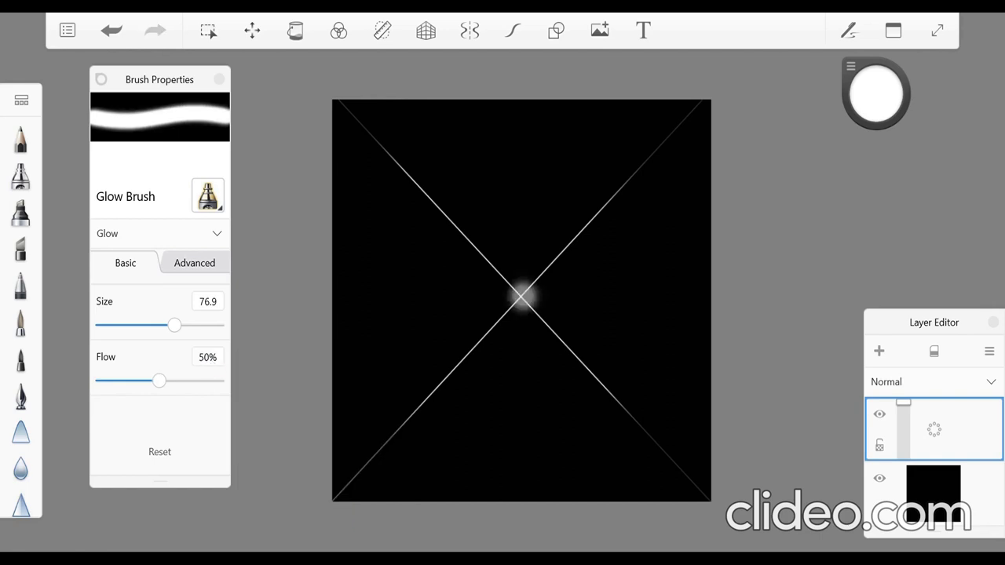
pyautogui.click(519, 296)
pyautogui.moveTo(521, 296); pyautogui.dragTo(521, 298)
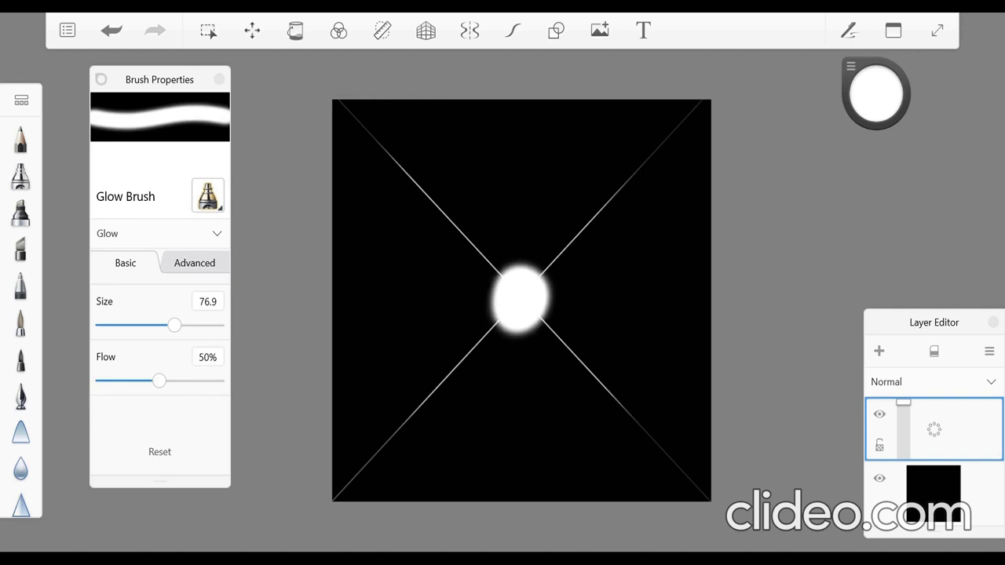
pyautogui.click(111, 29)
pyautogui.click(110, 30)
# - Paint a small, soft-edged white glow over the centre where the two diagonal lines cross
pyautogui.click(522, 294)
pyautogui.click(522, 292)
pyautogui.click(520, 296)
pyautogui.moveTo(520, 296); pyautogui.dragTo(522, 296)
pyautogui.click(101, 79)
# - Choose the Sparkle brush from the Shape brush set
pyautogui.click(22, 100)
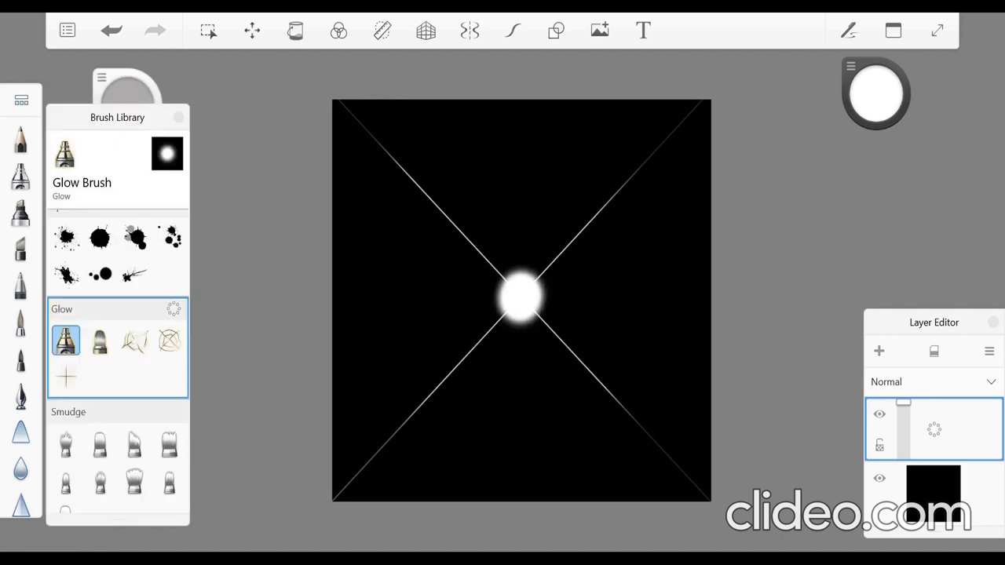
pyautogui.scroll(10, 118, 361)
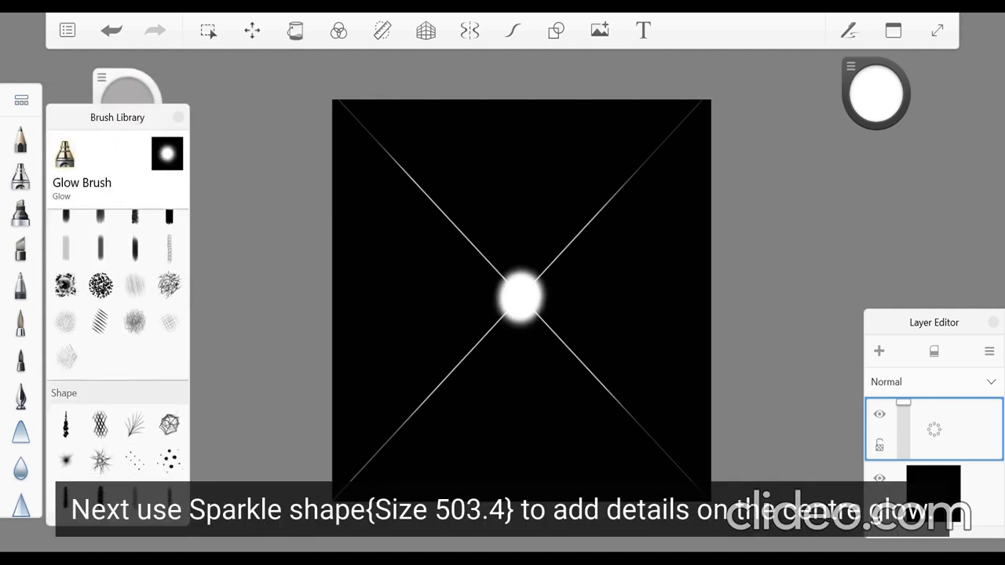
pyautogui.scroll(-5, 118, 346)
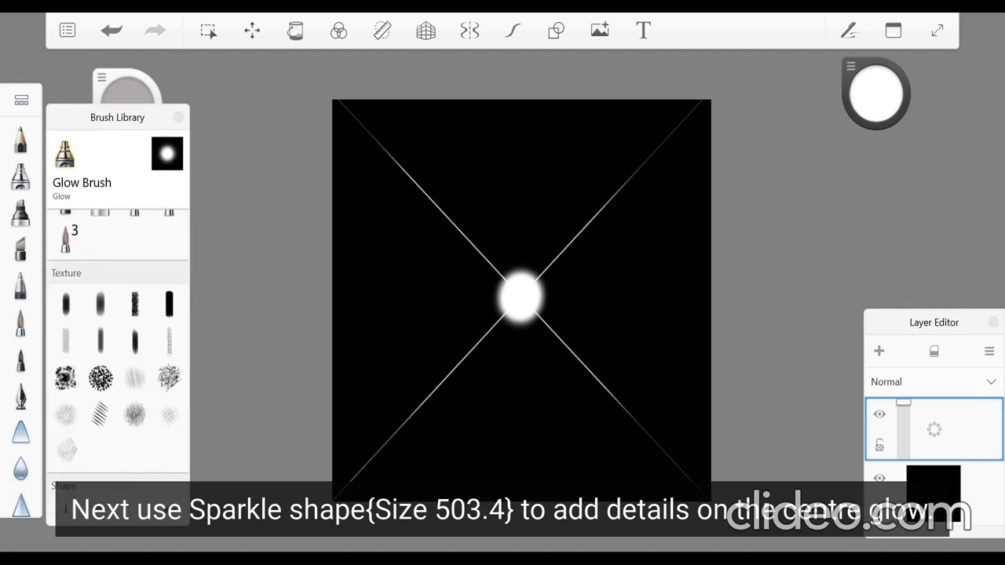
pyautogui.scroll(-3, 117, 353)
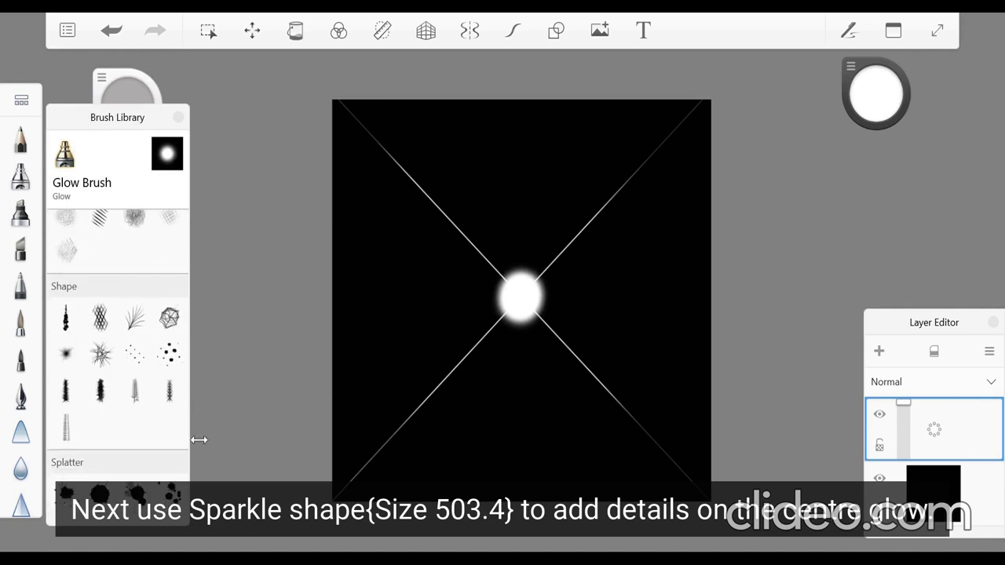
pyautogui.scroll(-4, 118, 393)
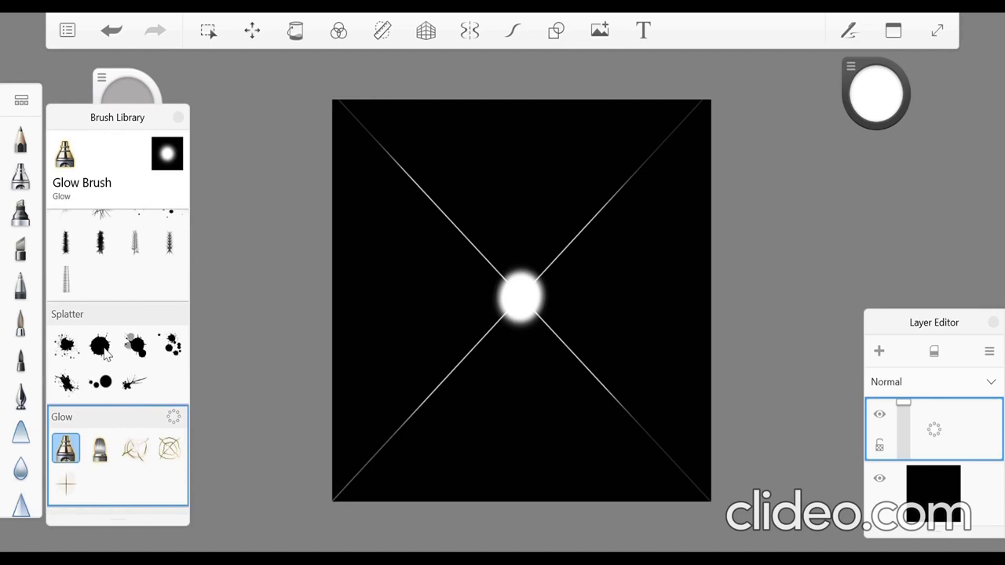
pyautogui.scroll(3, 104, 355)
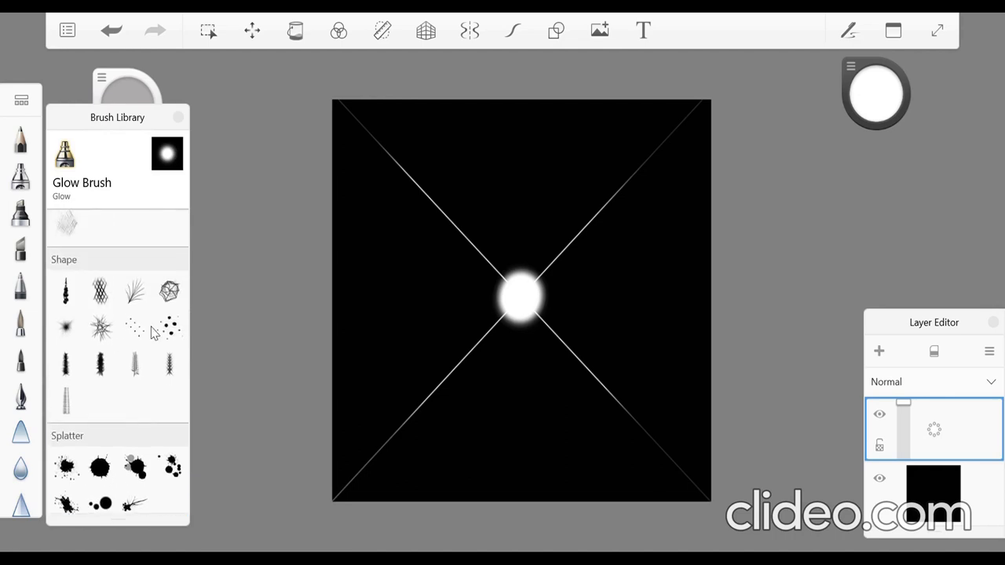
pyautogui.click(65, 329)
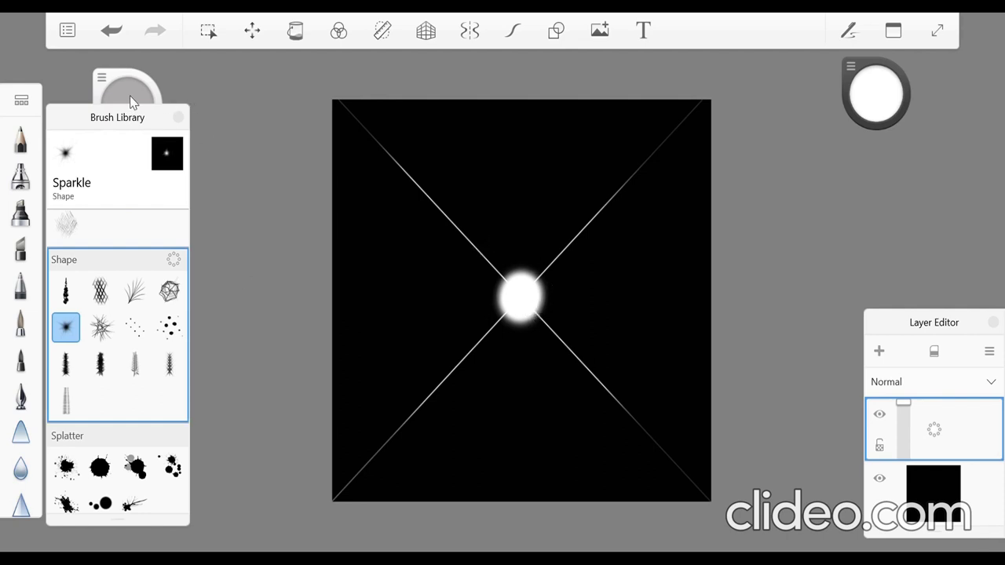
# - Set the Sparkle brush size to 503.4
pyautogui.click(102, 79)
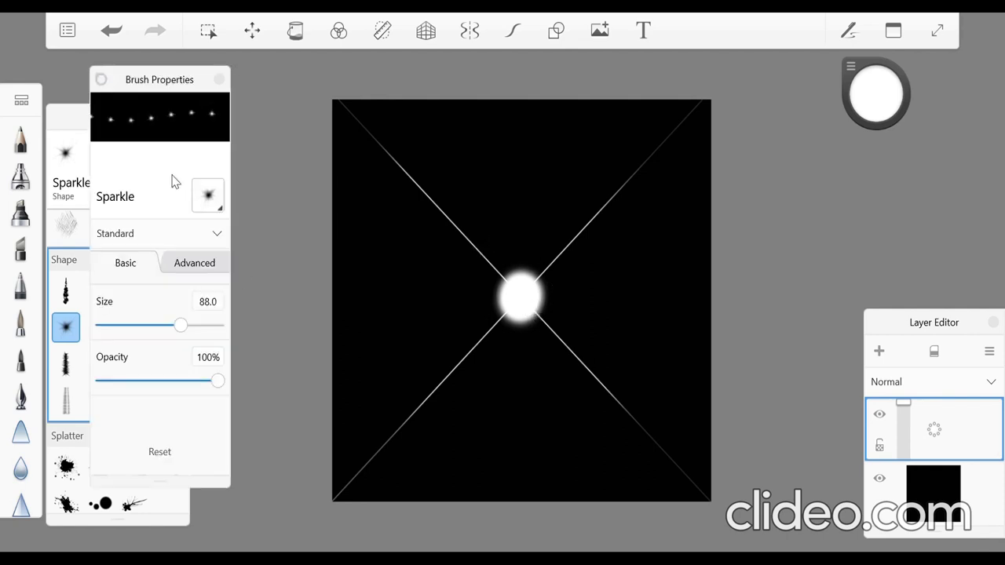
pyautogui.click(208, 304)
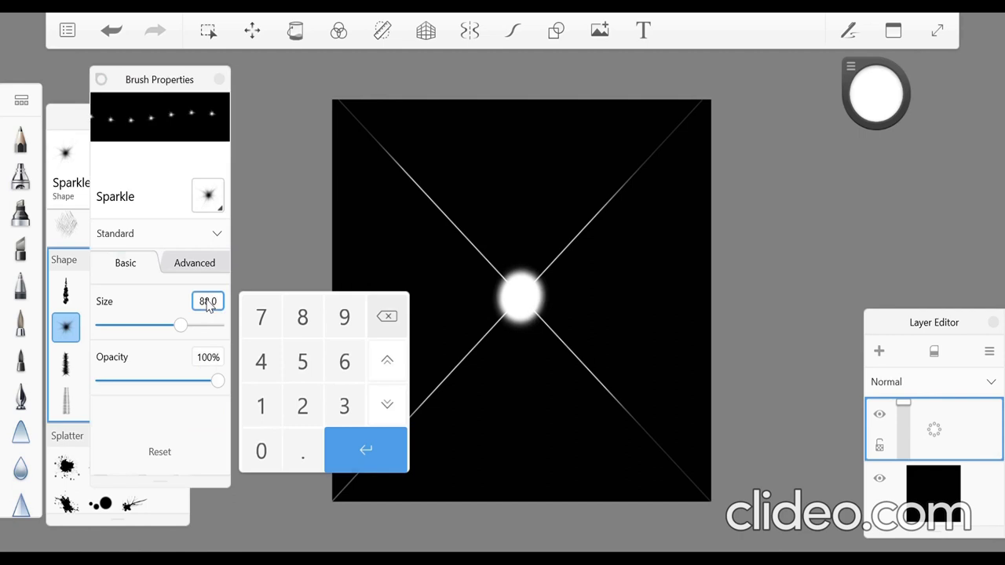
pyautogui.write('503.4')
pyautogui.press('Return')
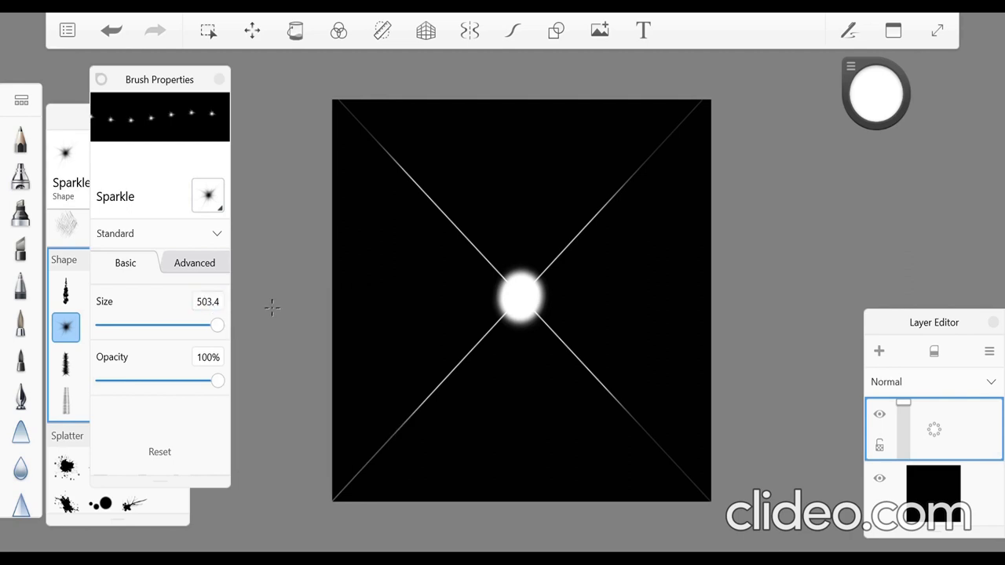
# - Stamp white sparkles repeatedly over the central glow to surround it with radiating rays
pyautogui.click(530, 281)
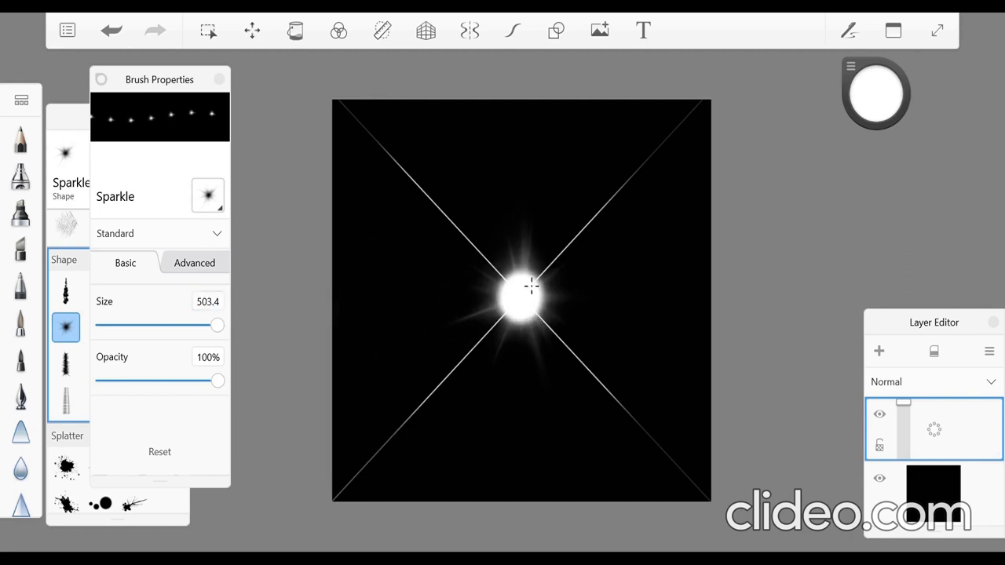
pyautogui.click(531, 291)
pyautogui.click(537, 310)
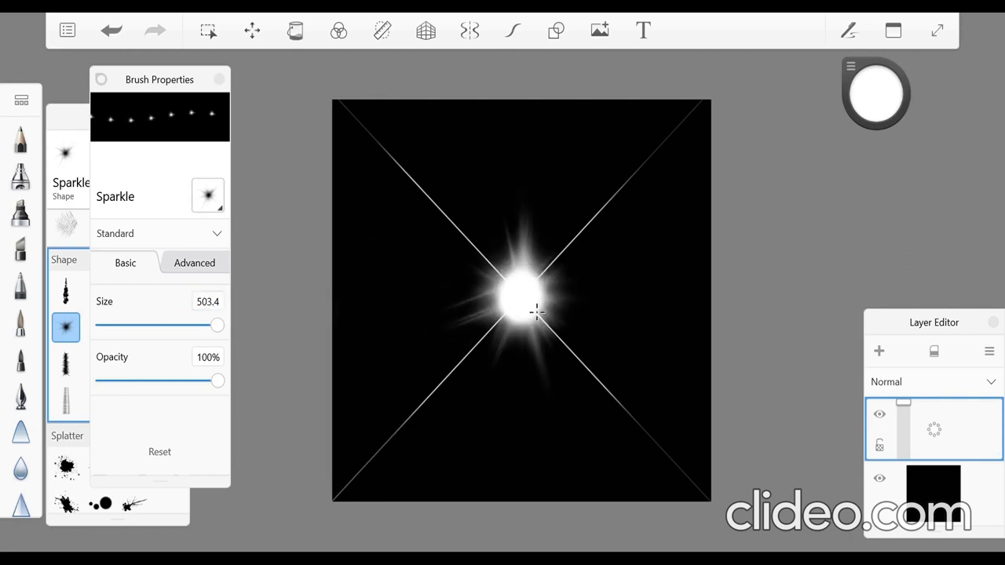
pyautogui.click(530, 317)
pyautogui.click(537, 298)
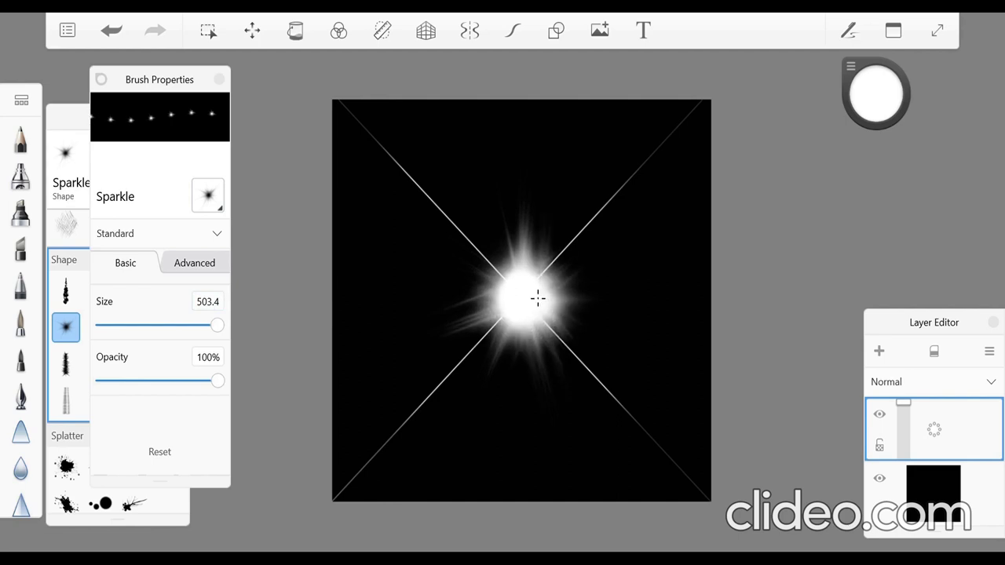
pyautogui.click(528, 296)
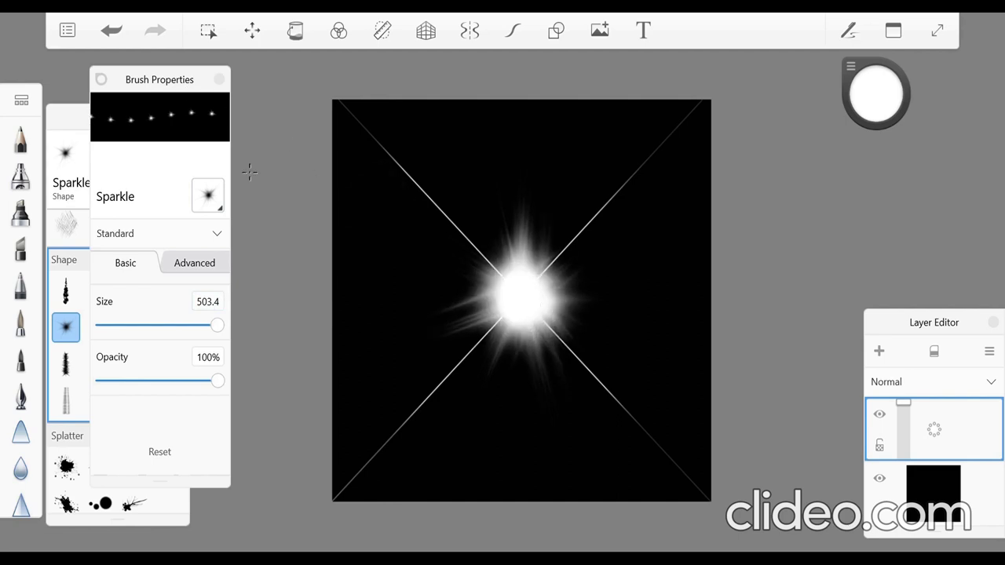
pyautogui.click(101, 81)
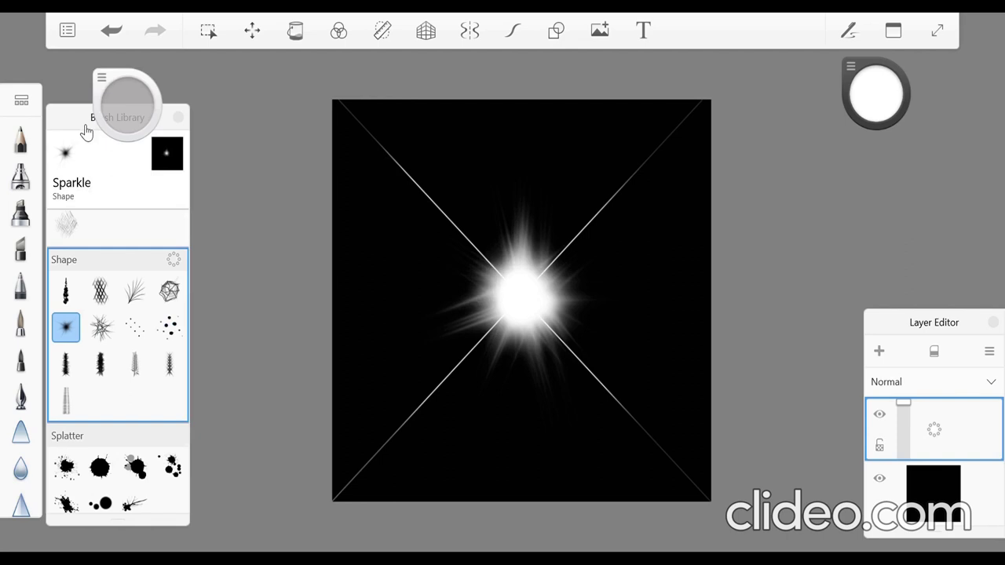
# - Choose the Airbrush from the Basic brush set and set its size to 60.2
pyautogui.click(21, 108)
pyautogui.click(21, 108)
pyautogui.scroll(10, 118, 353)
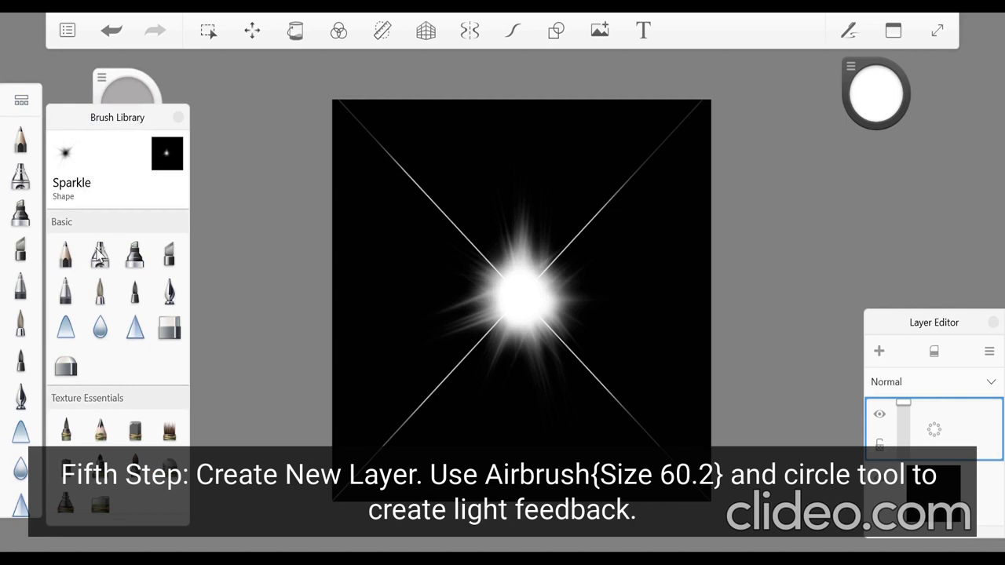
pyautogui.click(100, 254)
pyautogui.click(184, 121)
pyautogui.click(106, 82)
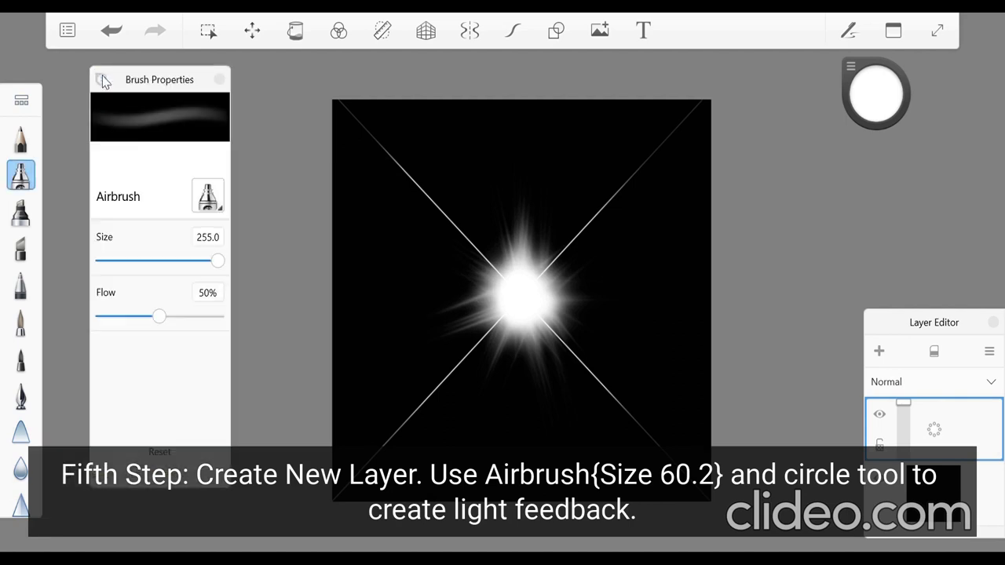
pyautogui.click(208, 238)
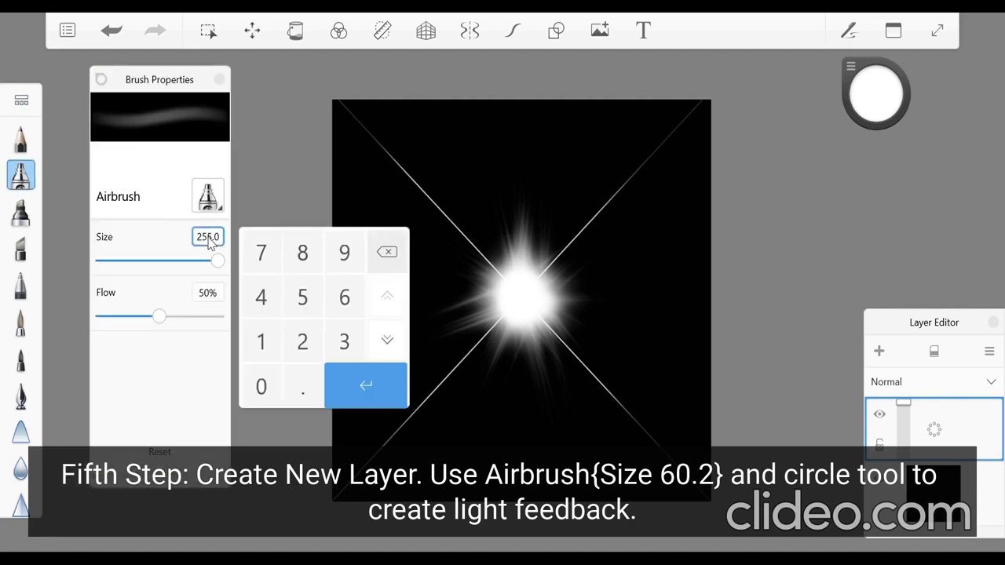
pyautogui.write('60.2')
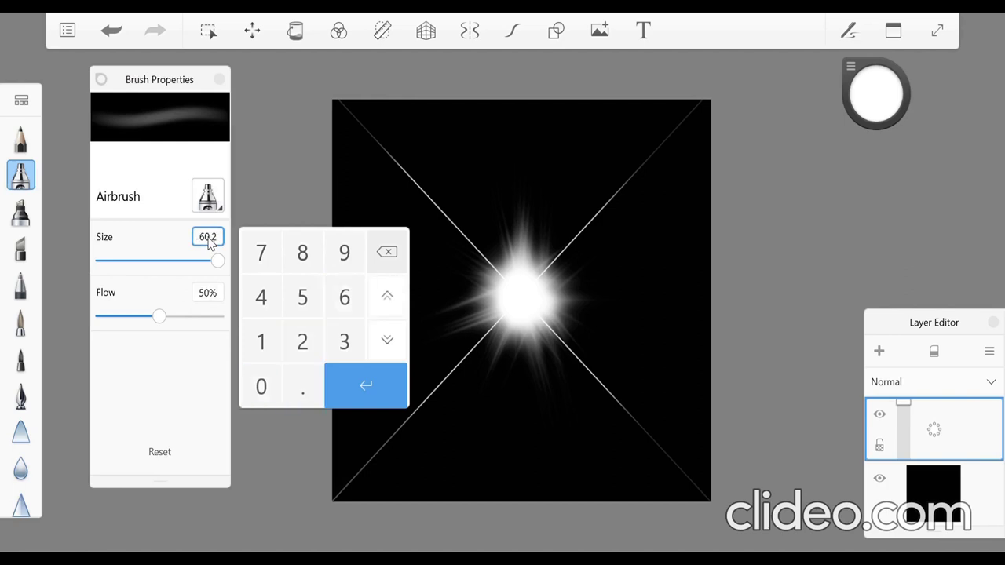
pyautogui.click(273, 159)
# - Try single airbrush dabs on the black area around the glow, and undo them
pyautogui.click(485, 186)
pyautogui.hotkey('ctrl', 'z')
pyautogui.click(432, 410)
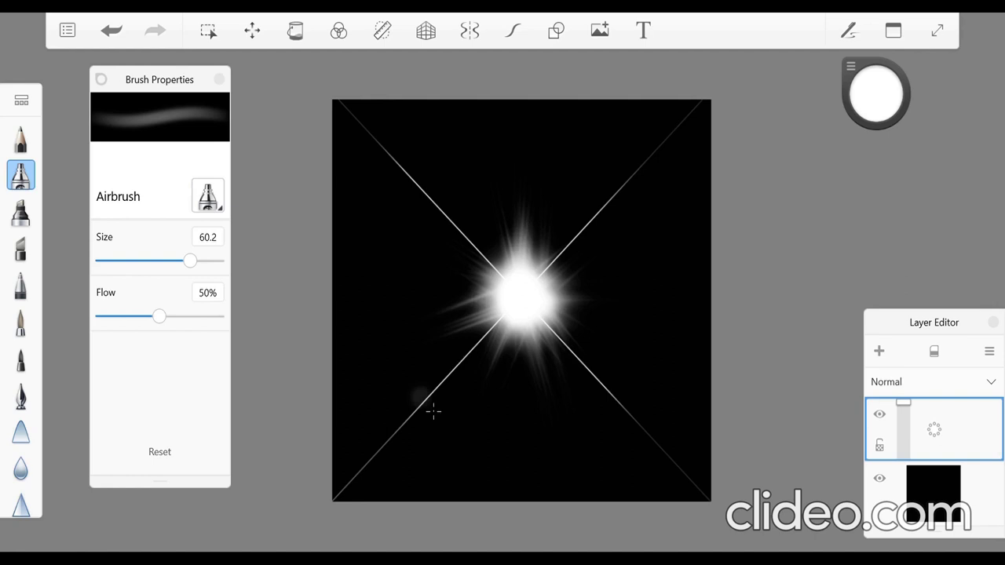
# - Add a new layer and set the brush colour to orange with HSL values H 23, S 100 and L 50
pyautogui.click(880, 352)
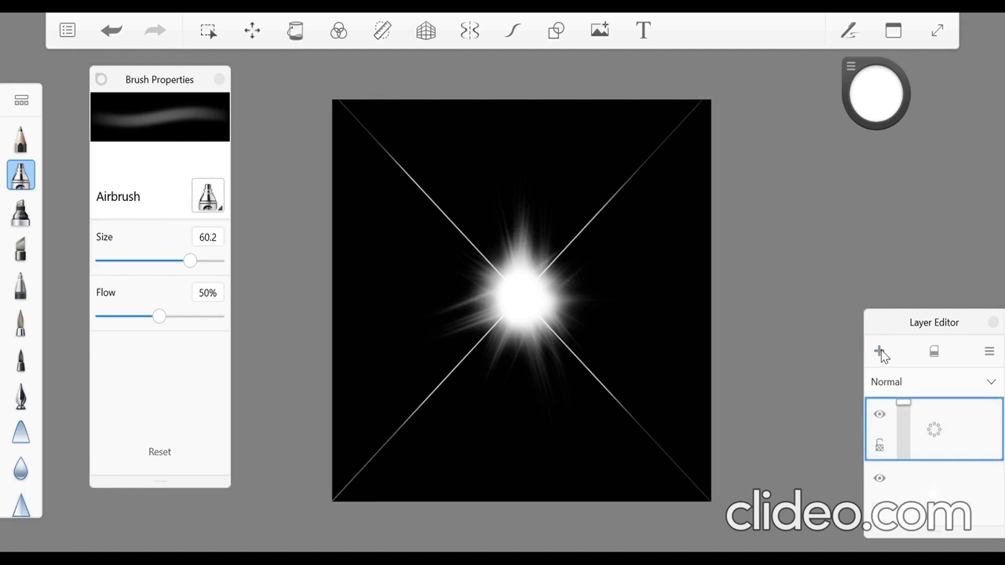
pyautogui.click(847, 72)
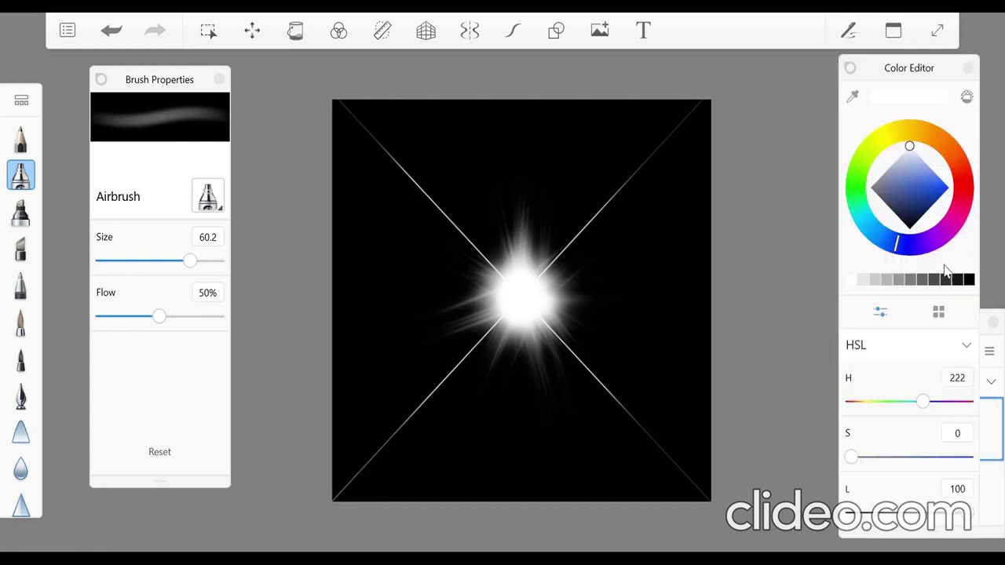
pyautogui.click(970, 379)
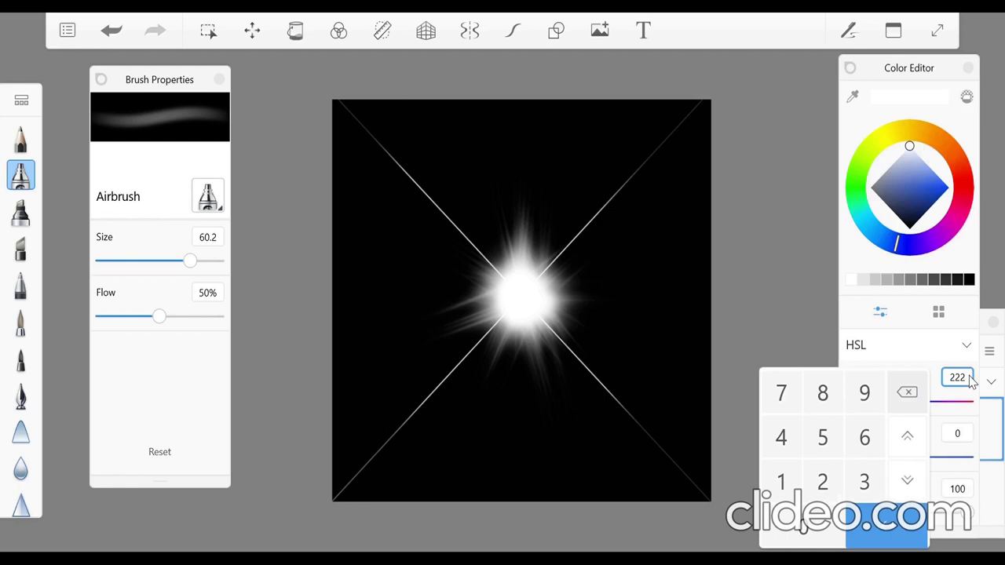
pyautogui.write('23')
pyautogui.press('Return')
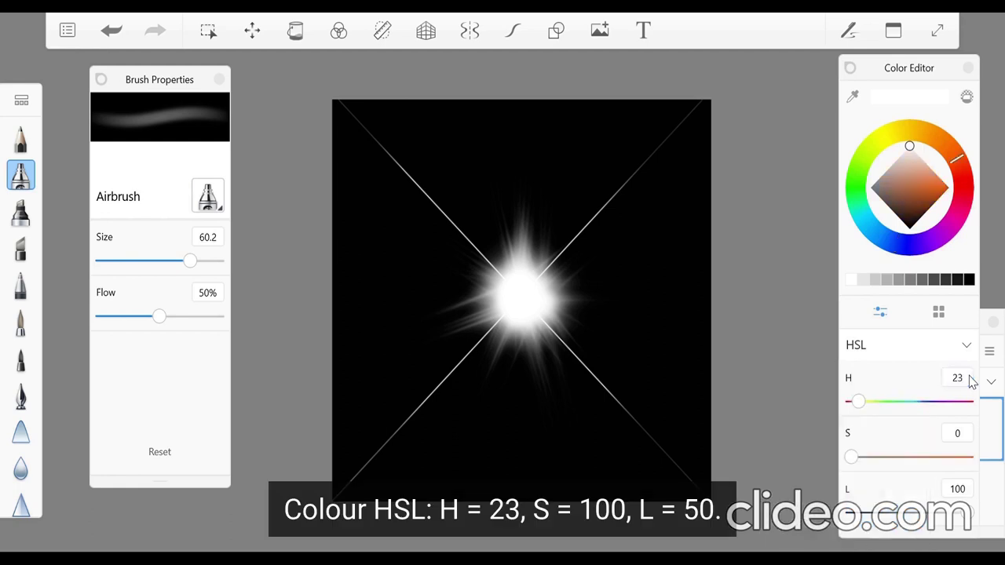
pyautogui.click(968, 444)
pyautogui.write('100')
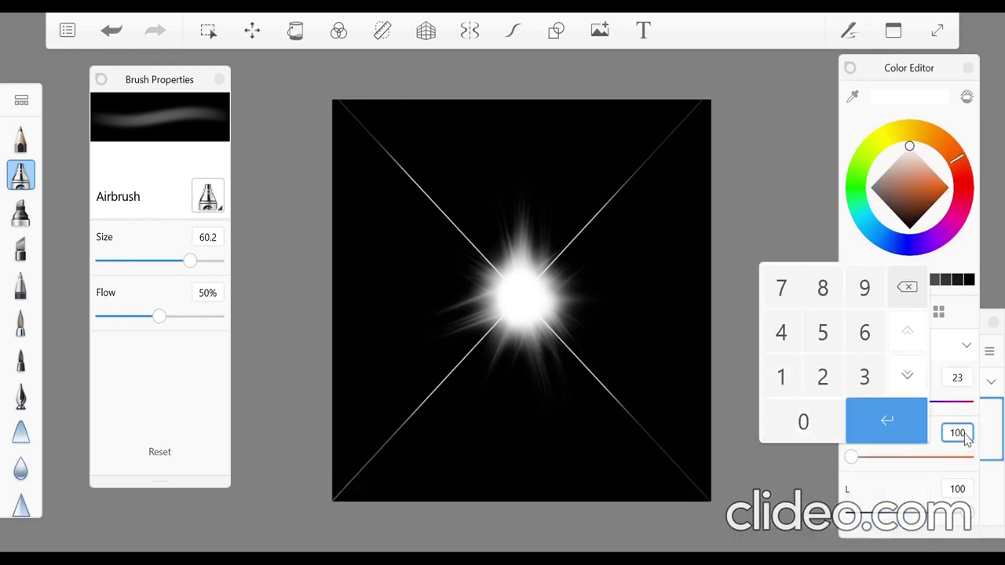
pyautogui.press('Return')
pyautogui.click(963, 492)
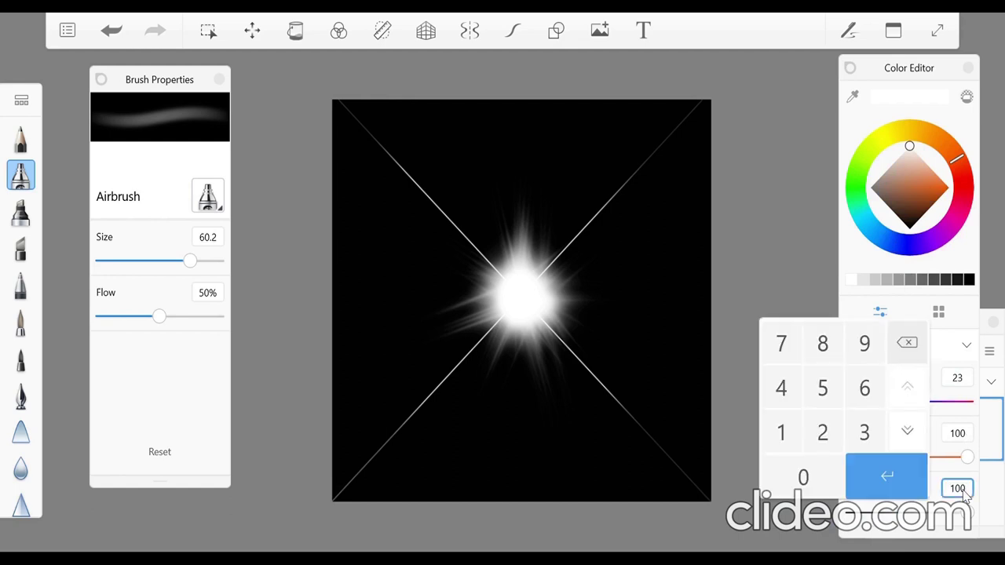
pyautogui.write('50')
pyautogui.press('Return')
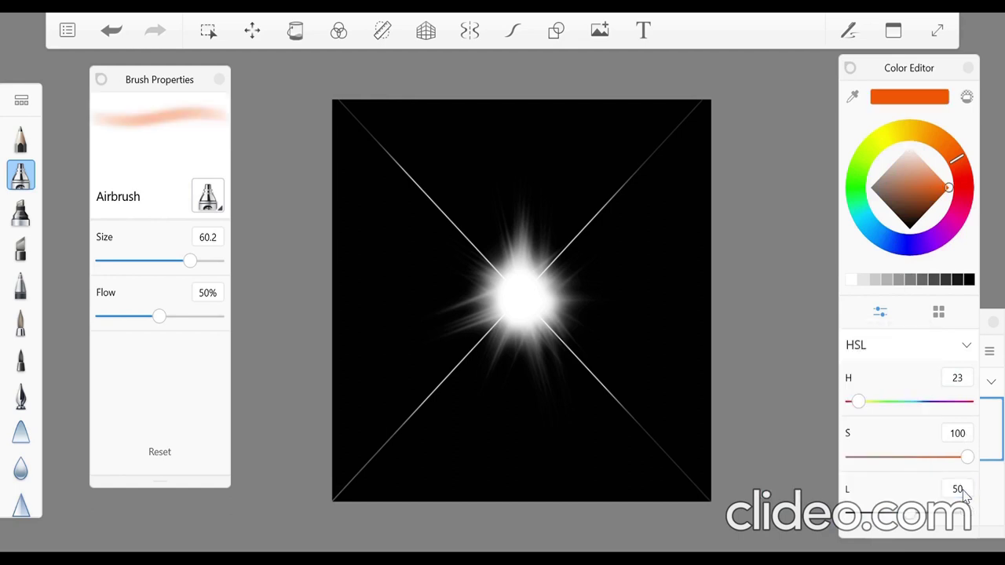
# - Draw a soft orange airbrushed circle around the central glow with the ellipse shape tool
pyautogui.click(555, 32)
pyautogui.click(494, 72)
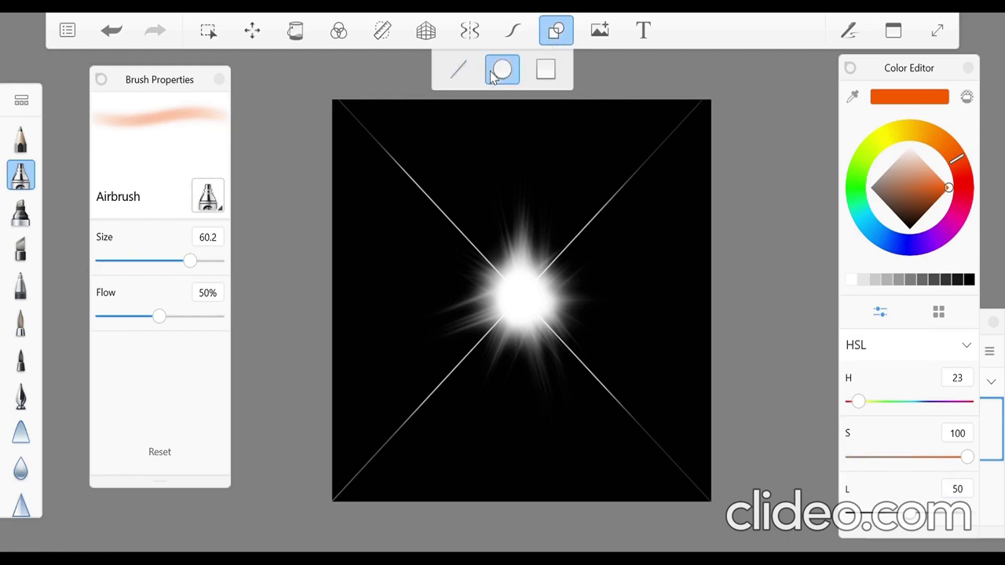
pyautogui.click(853, 70)
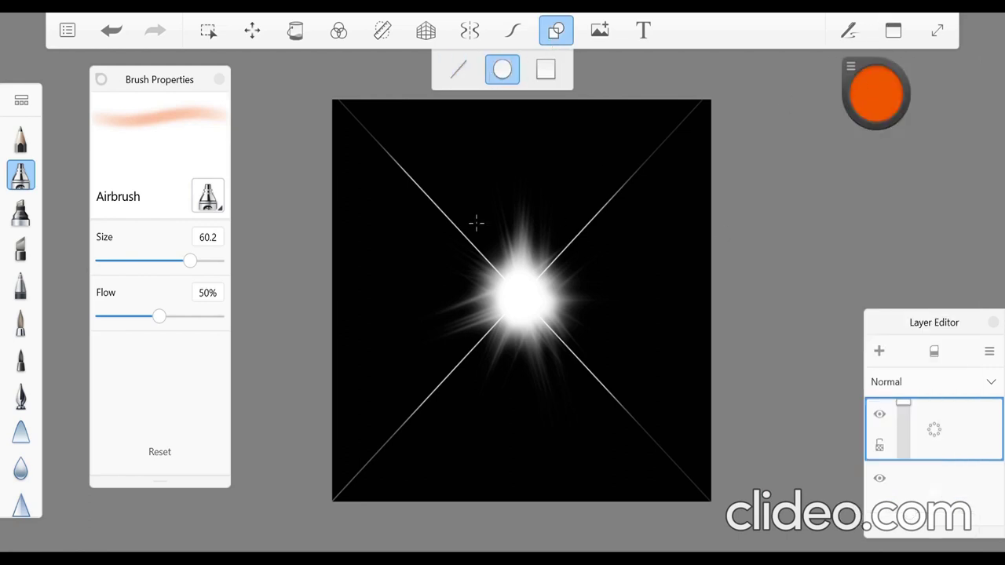
pyautogui.moveTo(506, 265)
pyautogui.mouseDown()
pyautogui.moveTo(565, 382)
pyautogui.moveTo(616, 406)
pyautogui.moveTo(646, 400)
pyautogui.moveTo(601, 400)
pyautogui.moveTo(615, 389)
pyautogui.mouseUp()
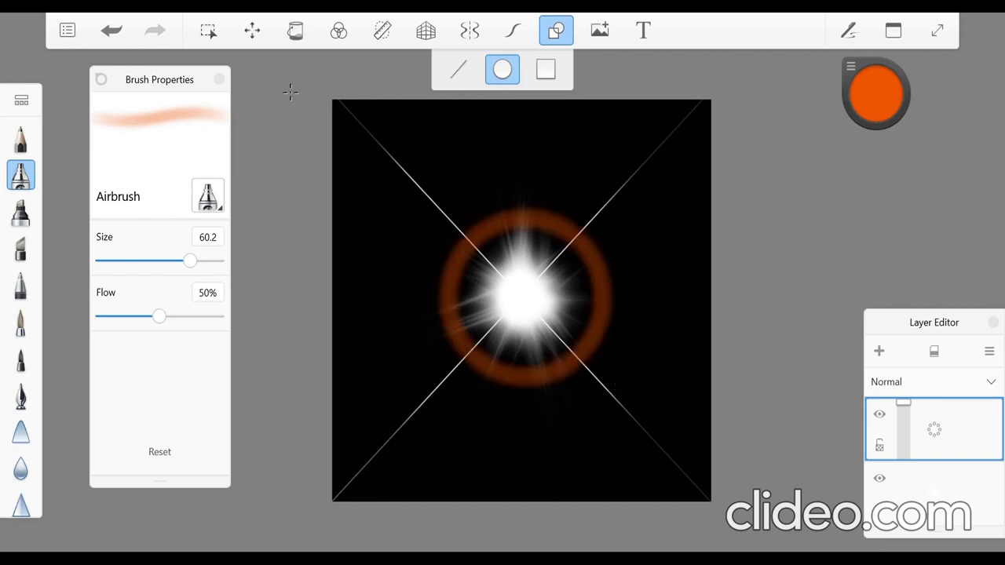
# - Transform the orange ring, nudging it slightly upward and adjusting its scale so it encircles the central glow, and apply the change
pyautogui.click(252, 30)
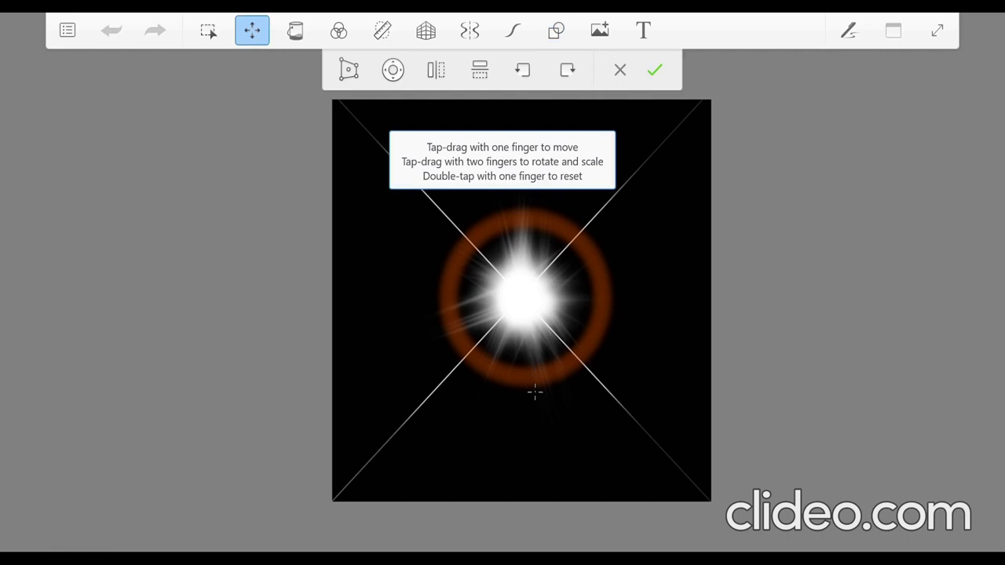
pyautogui.moveTo(538, 389); pyautogui.dragTo(538, 382)
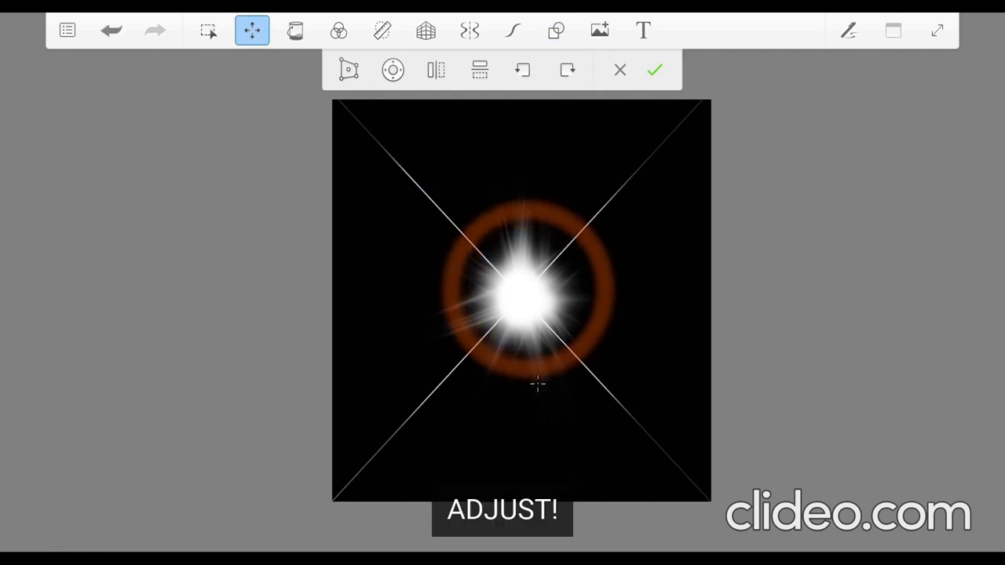
pyautogui.scroll(2, 503, 284)
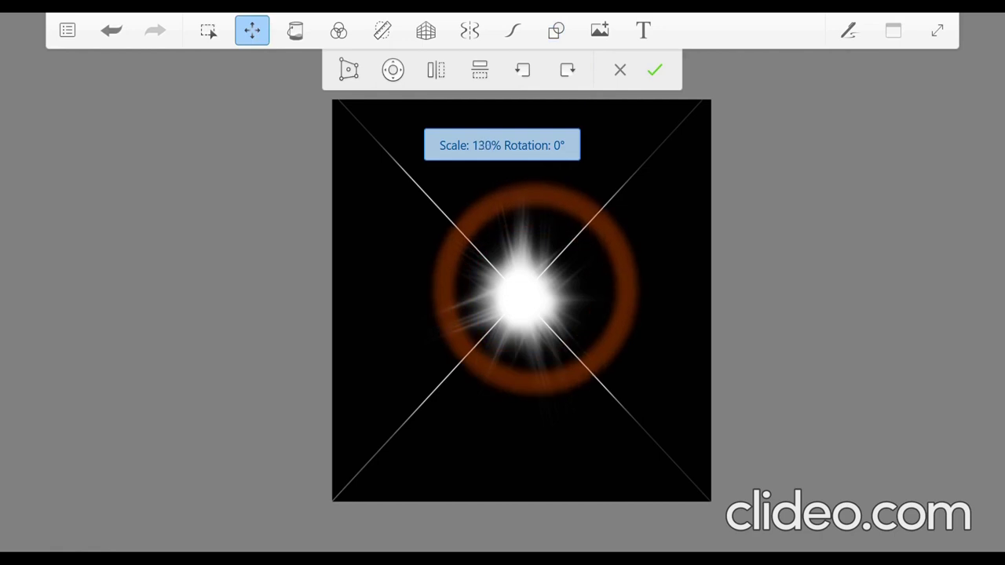
pyautogui.scroll(1, 588, 343)
pyautogui.moveTo(604, 342); pyautogui.dragTo(591, 345)
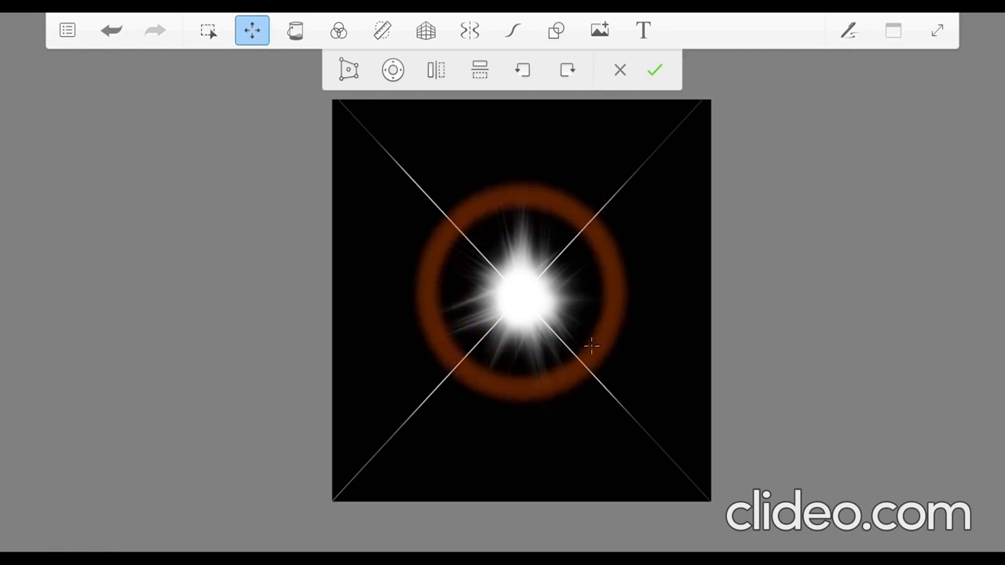
pyautogui.scroll(-2, 591, 346)
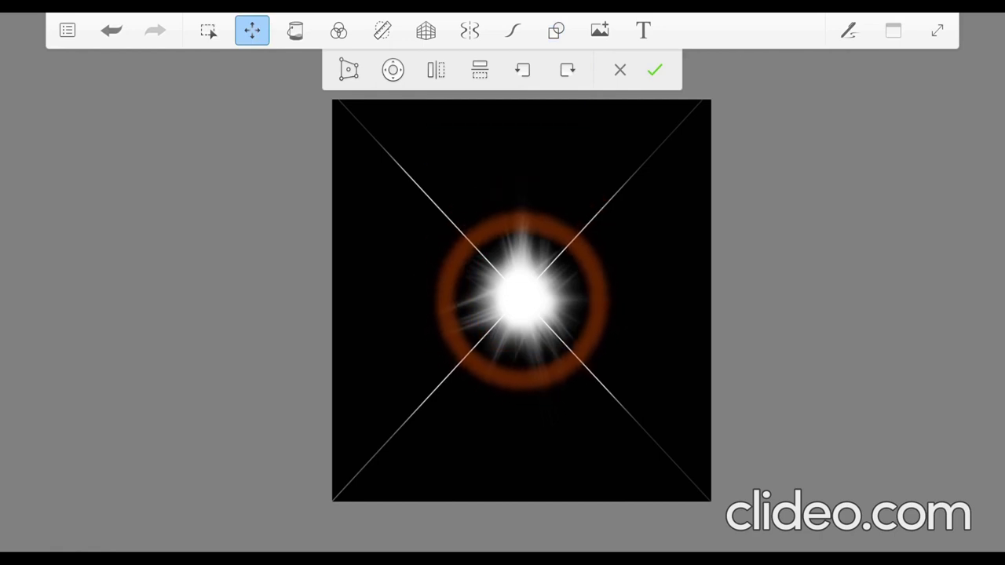
pyautogui.moveTo(610, 297); pyautogui.dragTo(616, 295)
pyautogui.moveTo(616, 297); pyautogui.dragTo(613, 297)
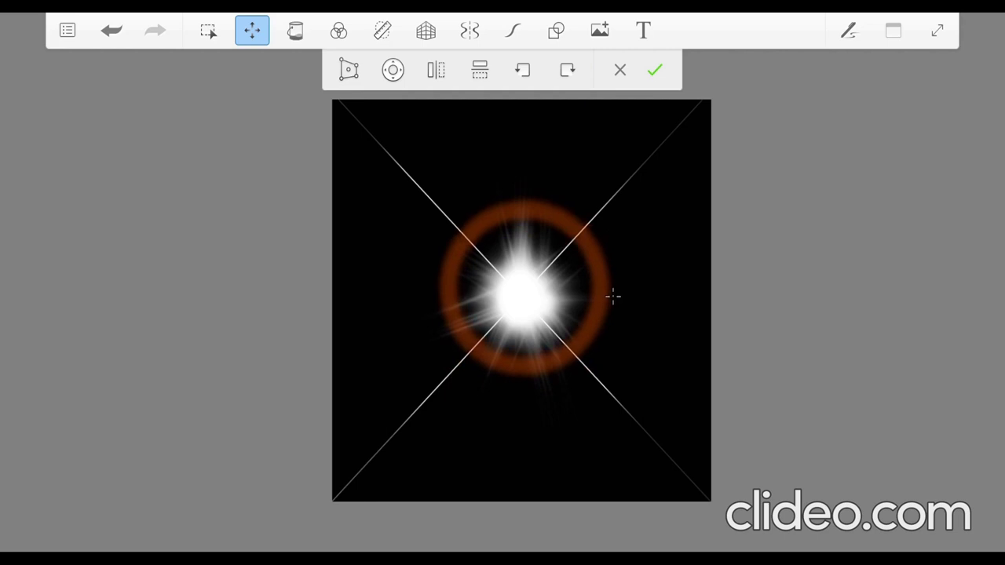
pyautogui.click(658, 72)
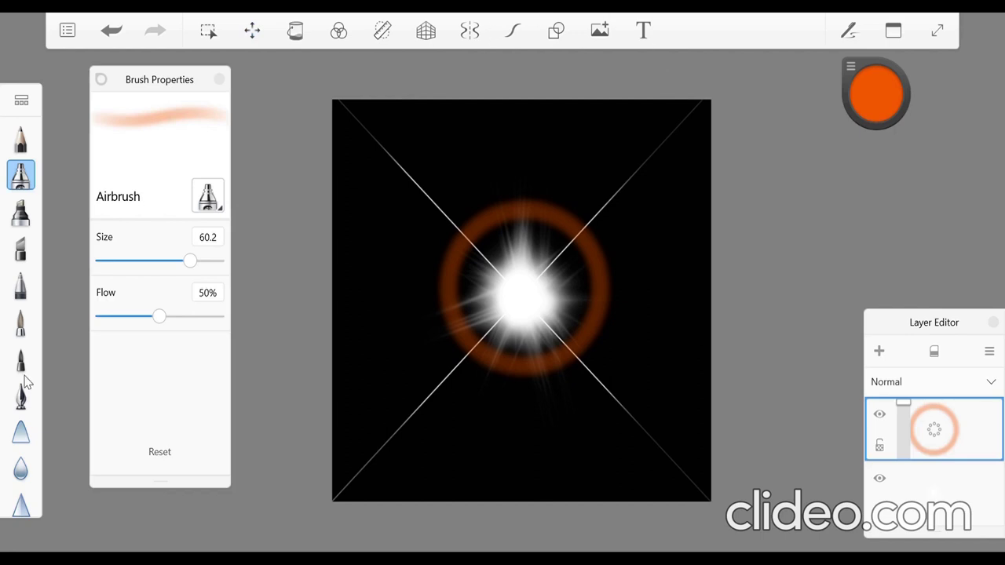
# - Switch to the Inking Pen and set its size to 43.9
pyautogui.click(21, 404)
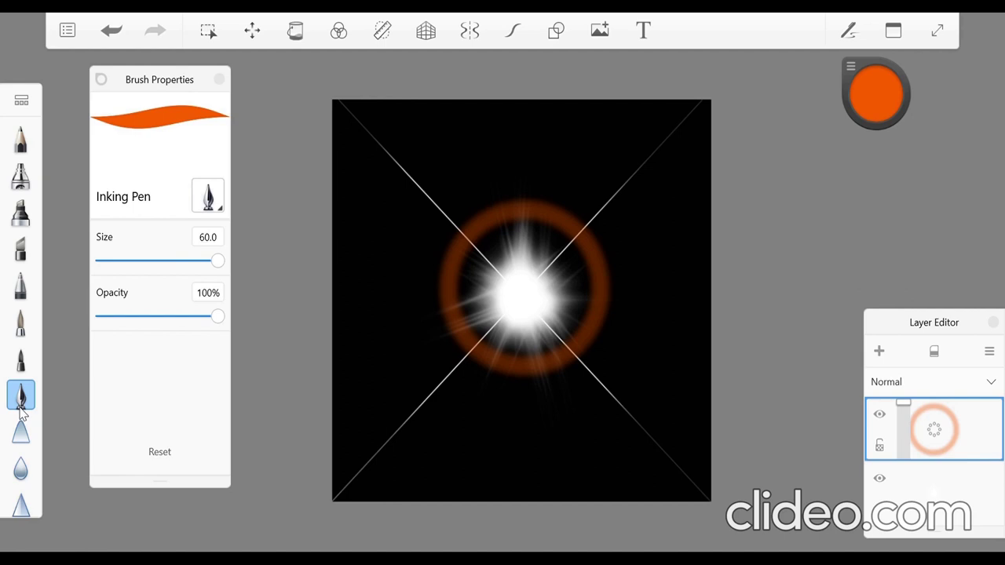
pyautogui.click(208, 238)
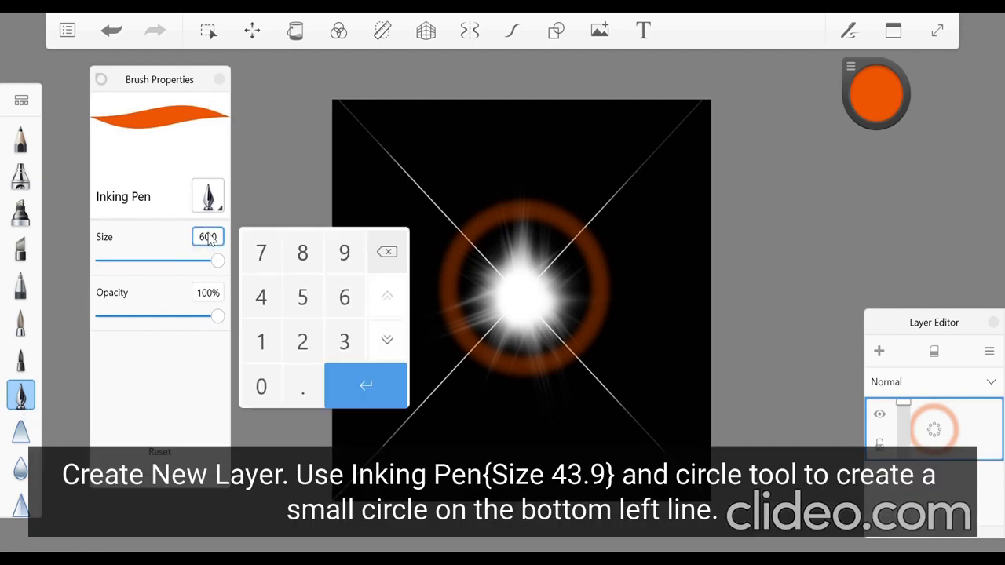
pyautogui.write('43.')
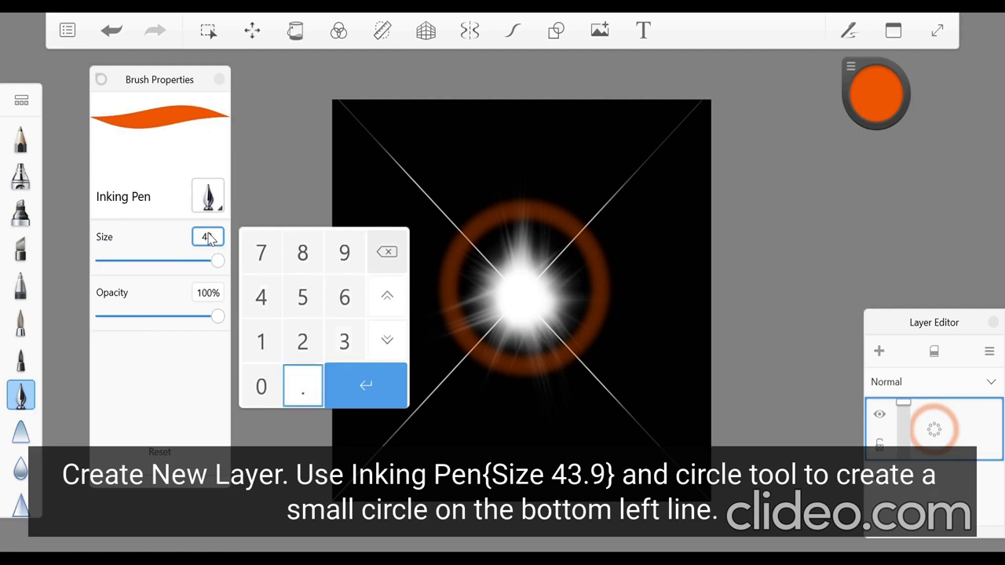
pyautogui.write('9')
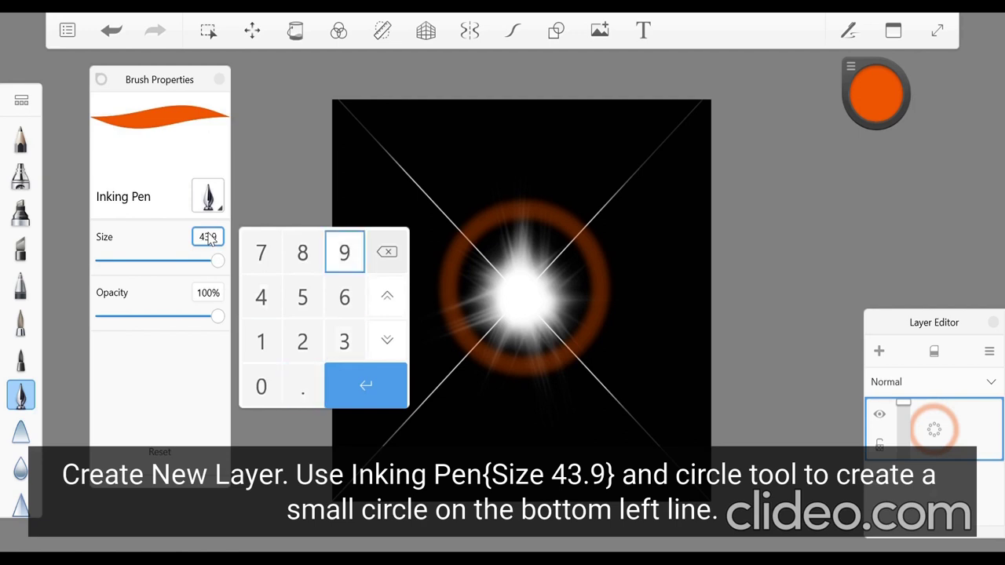
pyautogui.click(277, 163)
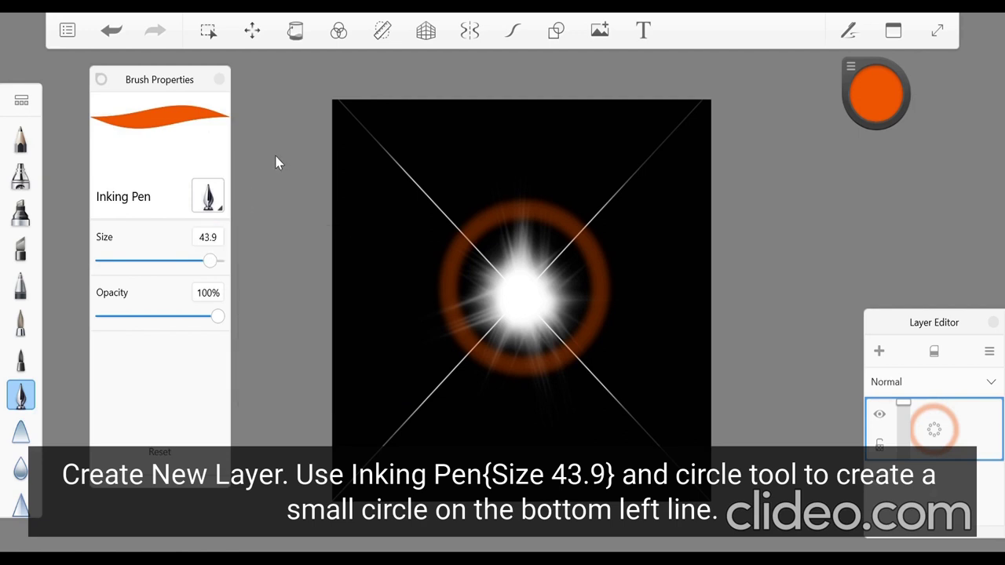
# - Add a new layer, draw a small orange circle on the lower-left diagonal line with the ellipse tool, and fill it with solid orange
pyautogui.click(880, 353)
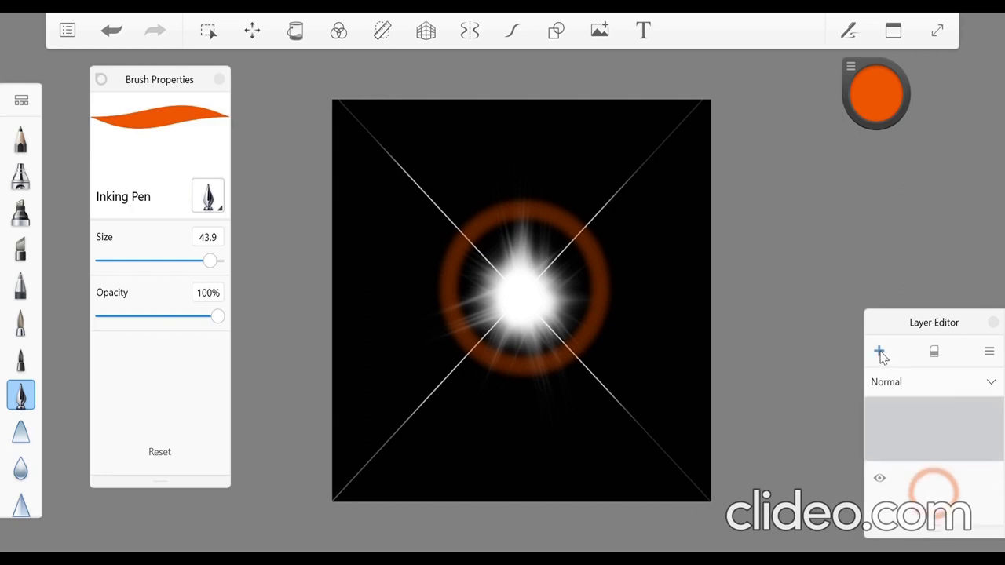
pyautogui.click(556, 29)
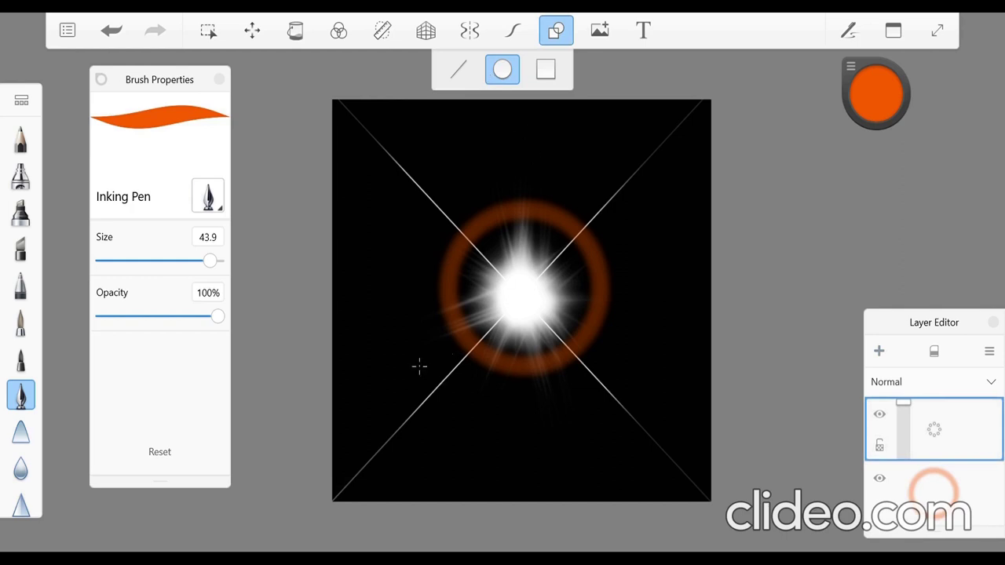
pyautogui.moveTo(424, 386); pyautogui.dragTo(484, 438)
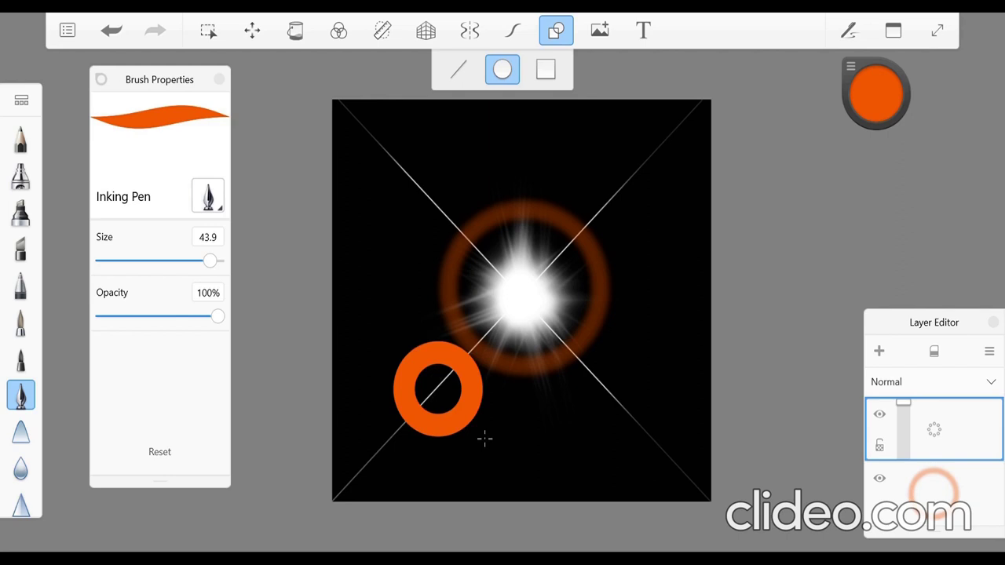
pyautogui.click(295, 30)
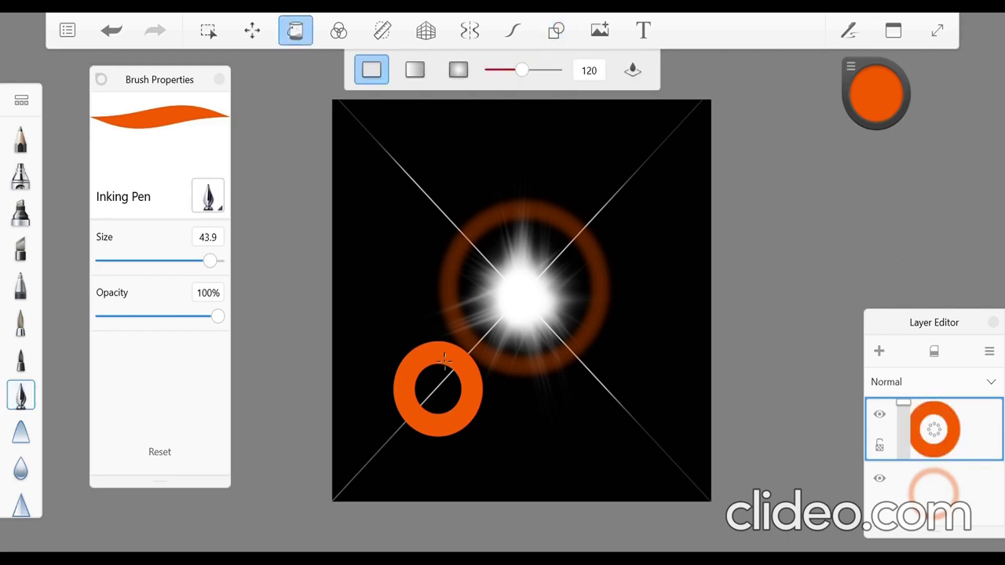
pyautogui.click(463, 414)
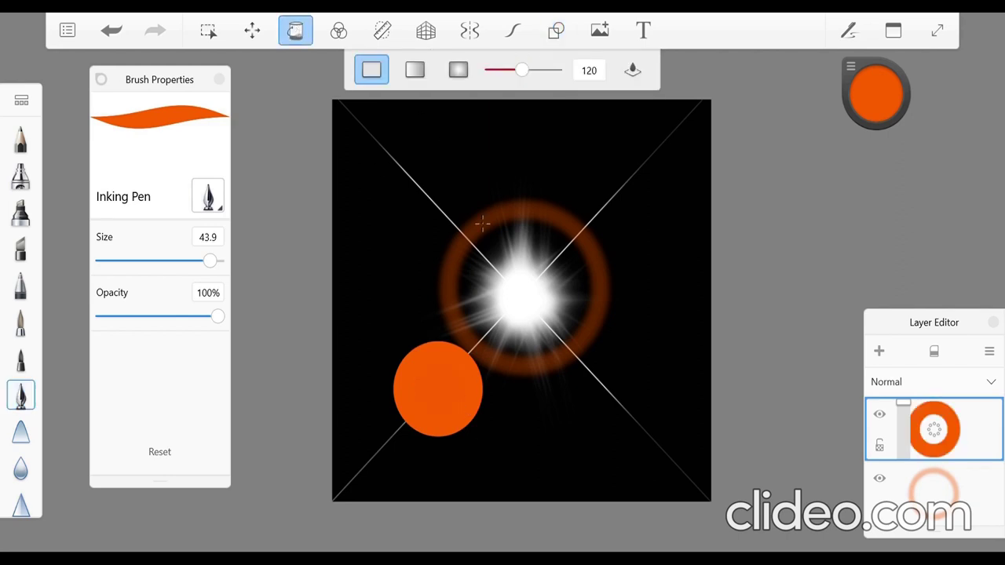
# - Scale the orange circle down with Transform, centre it on the lower-left diagonal line just outside the ring, and apply the change
pyautogui.click(254, 32)
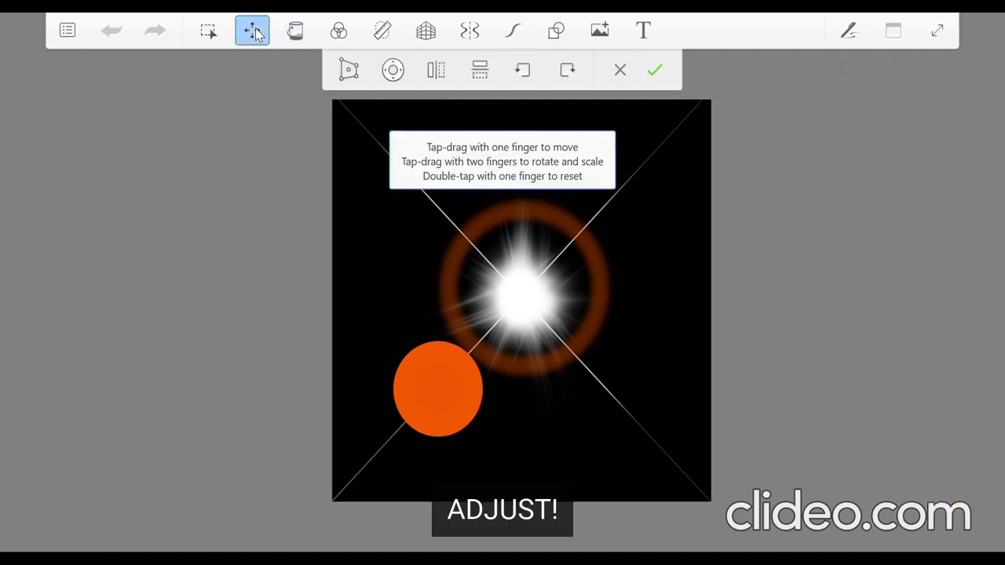
pyautogui.scroll(-5, 436, 397)
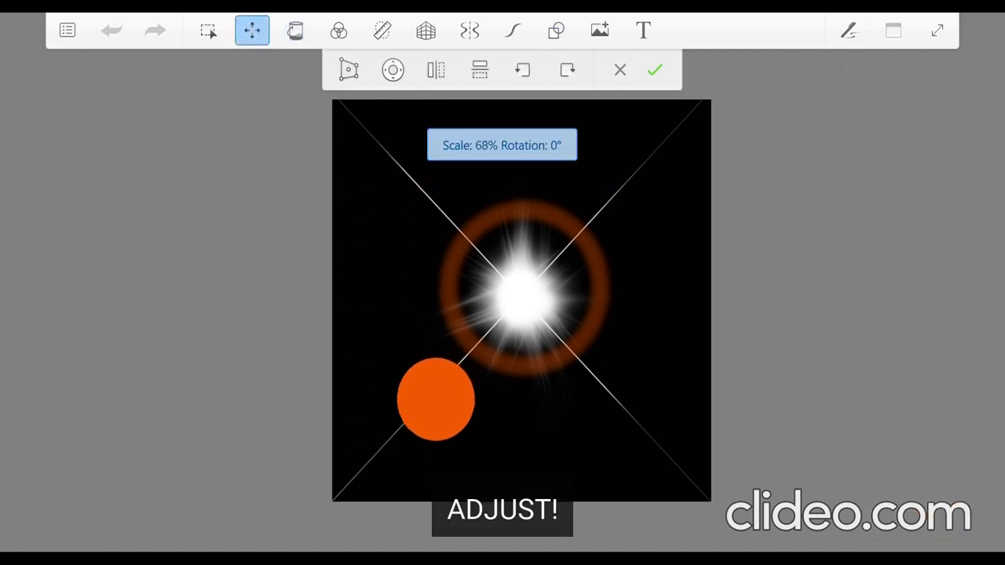
pyautogui.scroll(-1, 436, 397)
pyautogui.moveTo(401, 436); pyautogui.dragTo(414, 415)
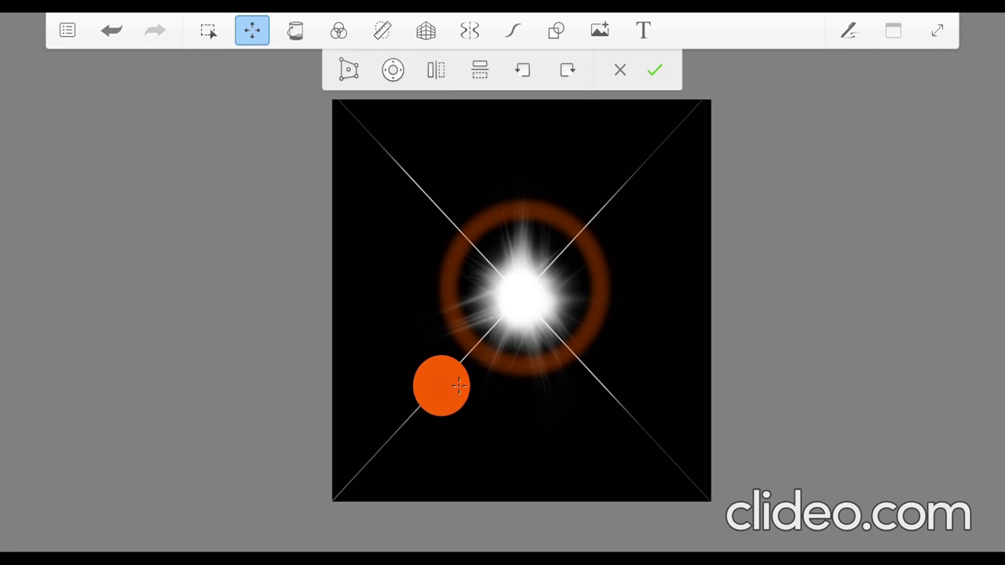
pyautogui.click(654, 72)
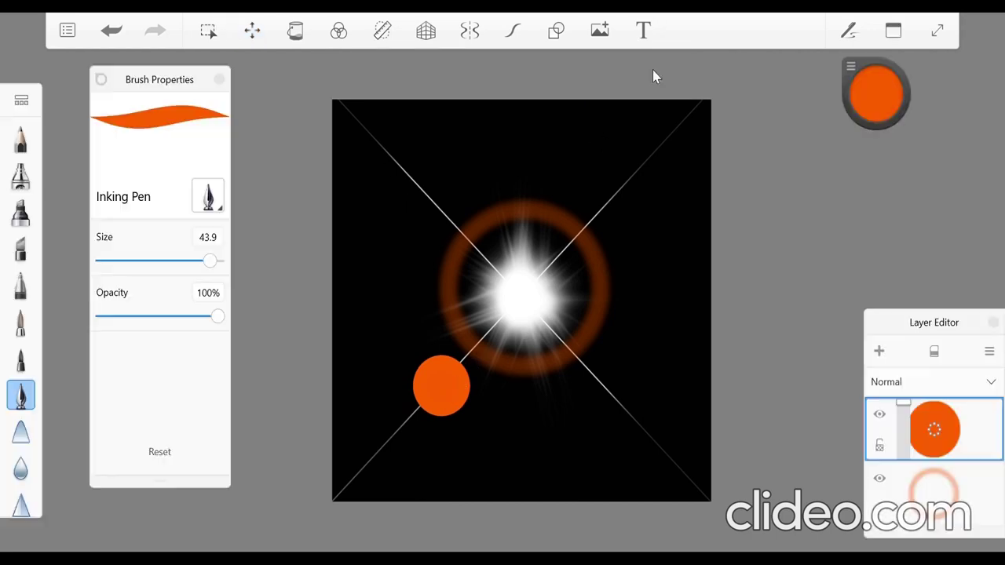
# - Switch to the Soft Eraser and set its size to 56.3
pyautogui.click(21, 103)
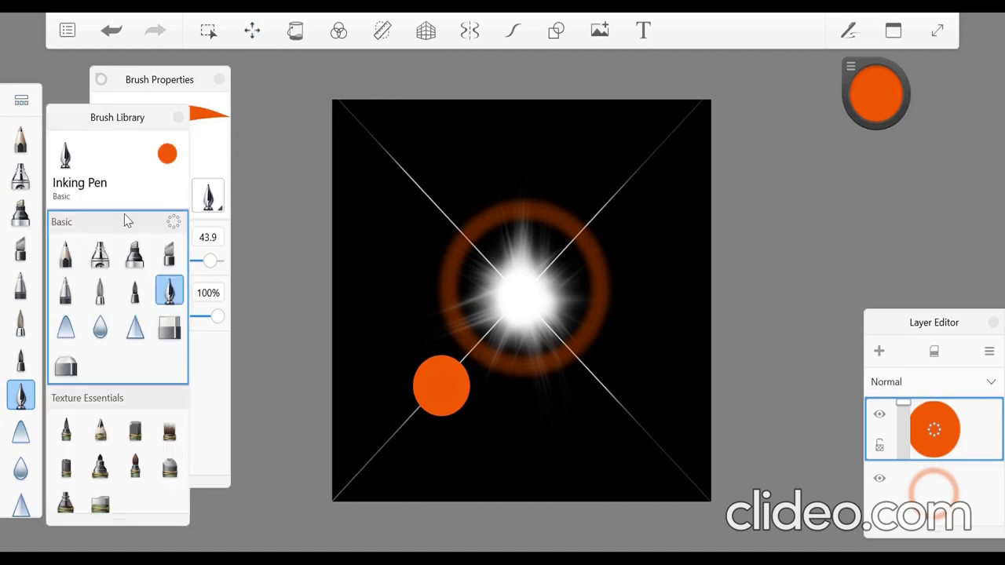
pyautogui.click(68, 366)
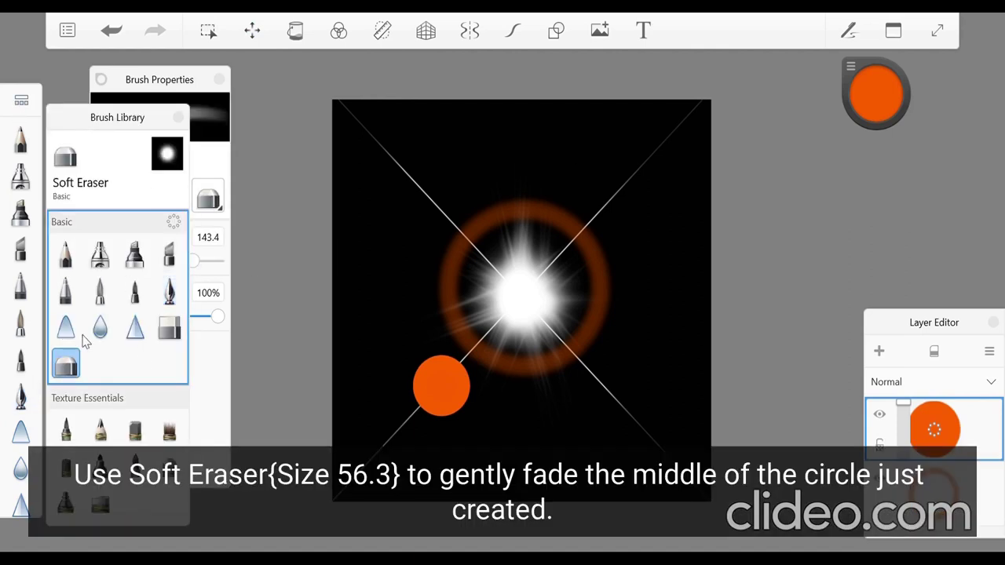
pyautogui.click(207, 238)
pyautogui.press('BackSpace')
pyautogui.press('BackSpace')
pyautogui.press('BackSpace')
pyautogui.press('BackSpace')
pyautogui.press('BackSpace')
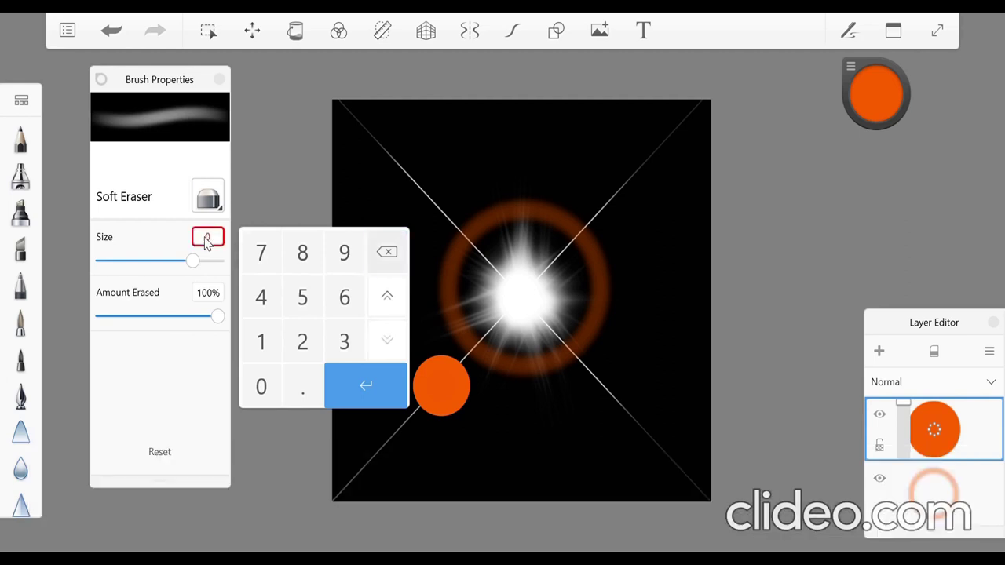
pyautogui.write('56.3')
pyautogui.press('Return')
pyautogui.moveTo(460, 385)
pyautogui.mouseDown()
pyautogui.moveTo(457, 397)
pyautogui.moveTo(436, 393)
pyautogui.moveTo(452, 403)
pyautogui.mouseUp()
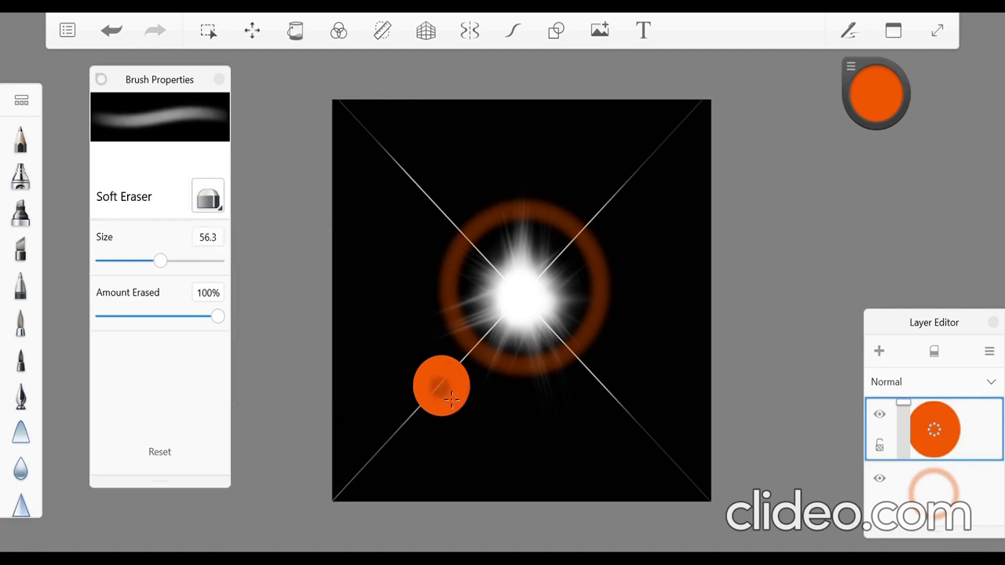
pyautogui.hotkey('ctrl', 'z')
pyautogui.moveTo(448, 401)
pyautogui.mouseDown()
pyautogui.moveTo(438, 386)
pyautogui.moveTo(456, 402)
pyautogui.mouseUp()
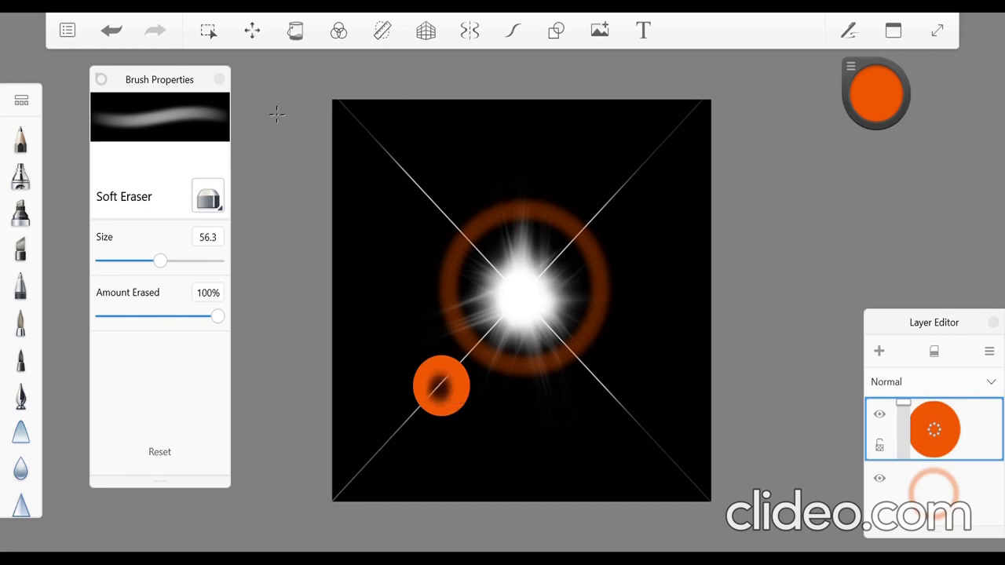
pyautogui.click(111, 30)
pyautogui.click(443, 384)
pyautogui.moveTo(442, 384)
pyautogui.mouseDown()
pyautogui.moveTo(428, 393)
pyautogui.moveTo(443, 402)
pyautogui.mouseUp()
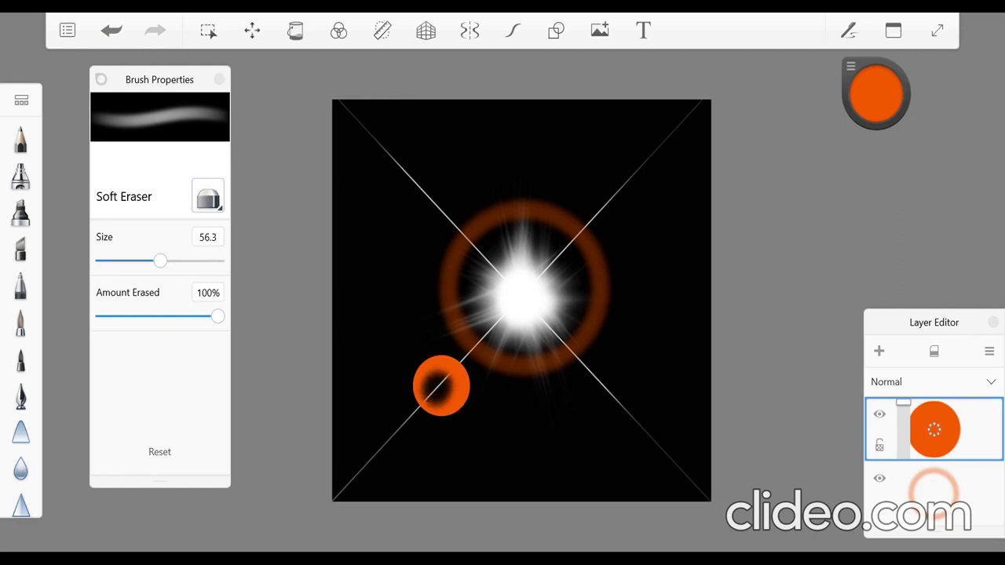
pyautogui.click(112, 30)
pyautogui.click(112, 30)
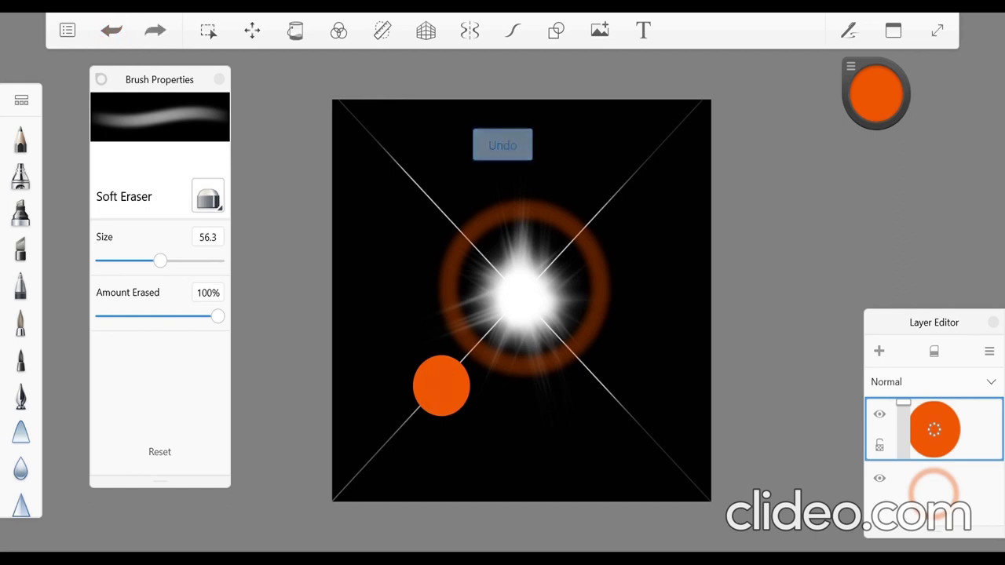
# - Set the Soft Eraser size to 151.2 and gently fade the middle of the small orange circle
pyautogui.moveTo(160, 261); pyautogui.dragTo(193, 261)
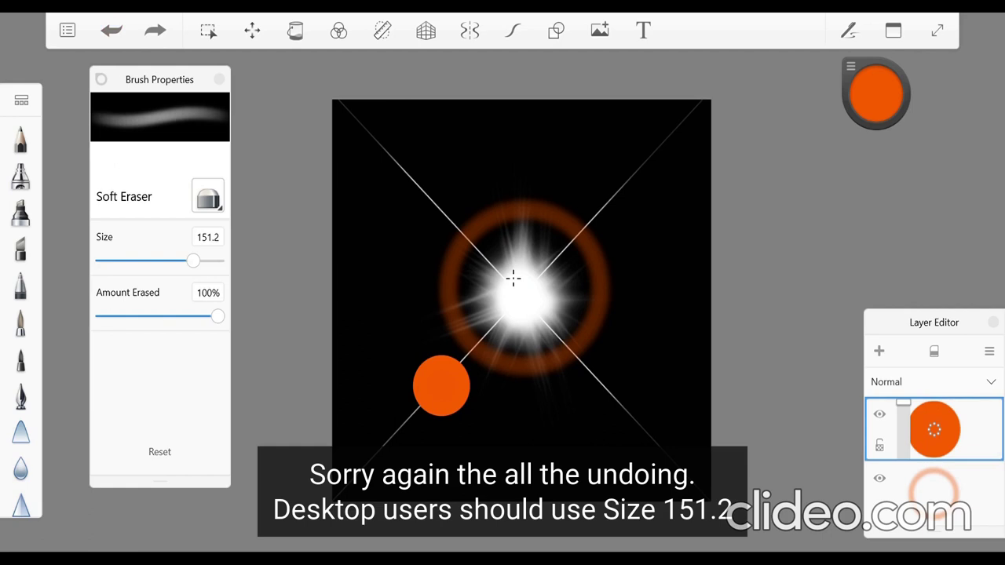
pyautogui.moveTo(473, 408); pyautogui.dragTo(452, 401)
pyautogui.click(453, 402)
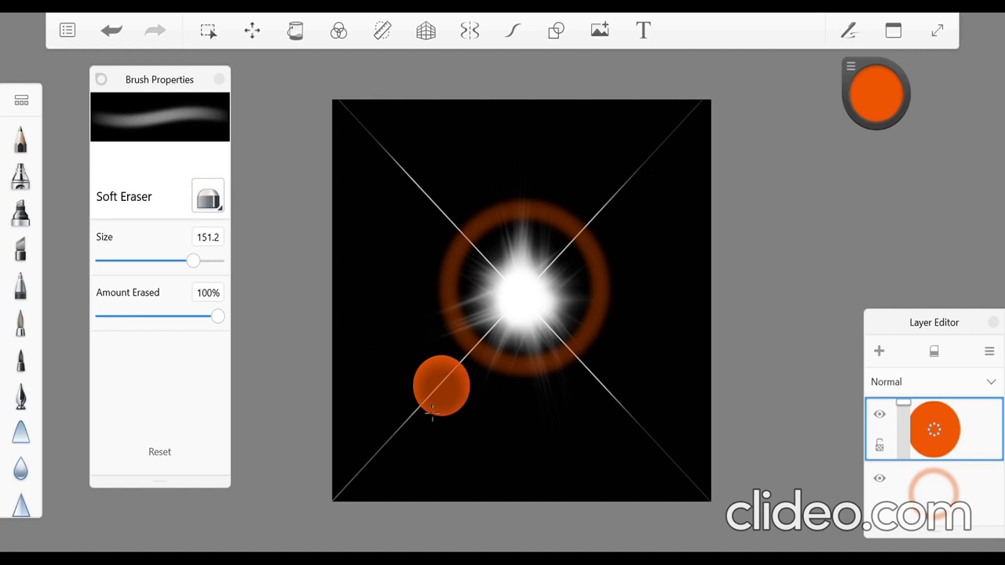
pyautogui.moveTo(432, 413); pyautogui.dragTo(446, 392)
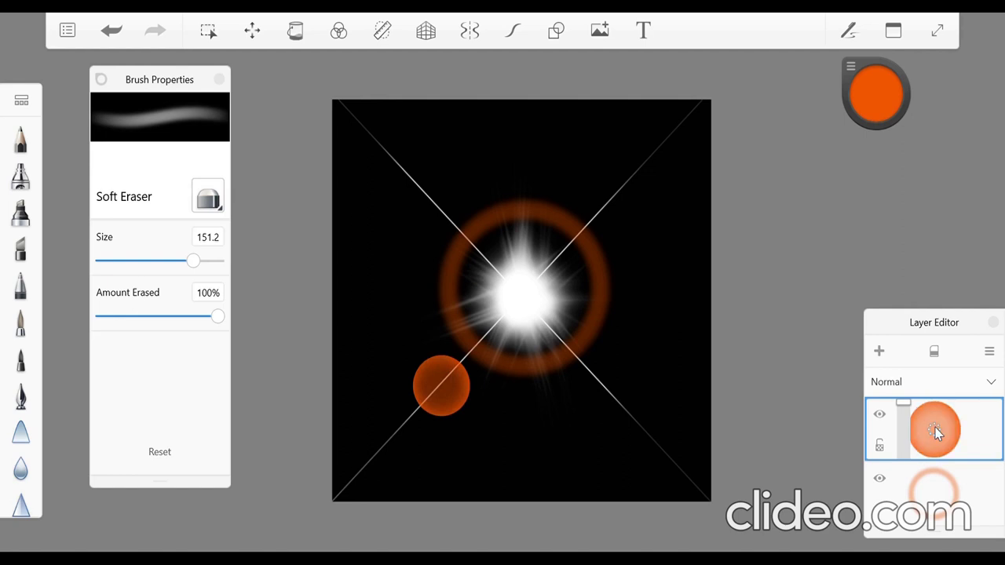
# - Duplicate the small orange circle's layer, enlarge the copy, and place it further down the lower-left diagonal, slightly overlapping the original
pyautogui.click(989, 352)
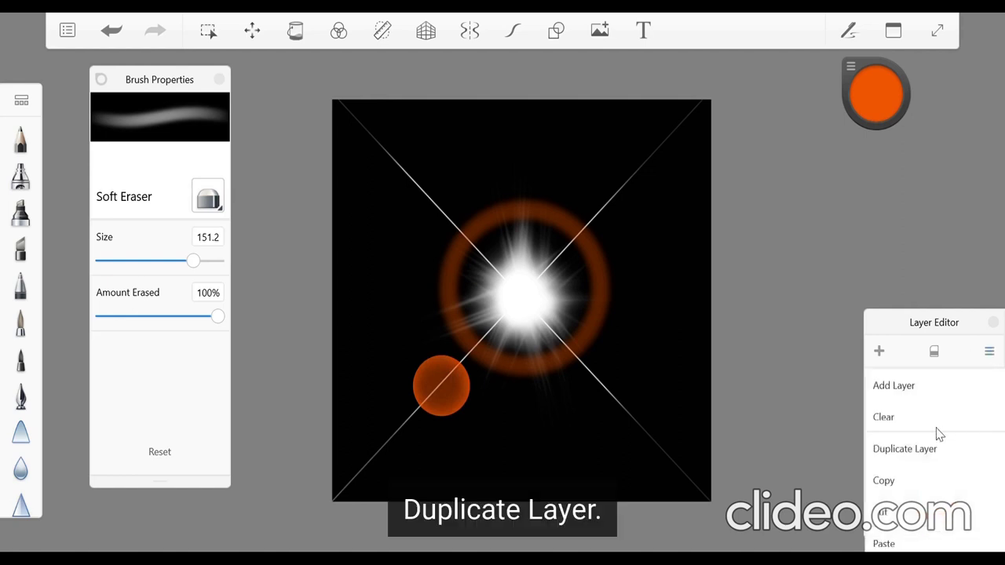
pyautogui.click(927, 445)
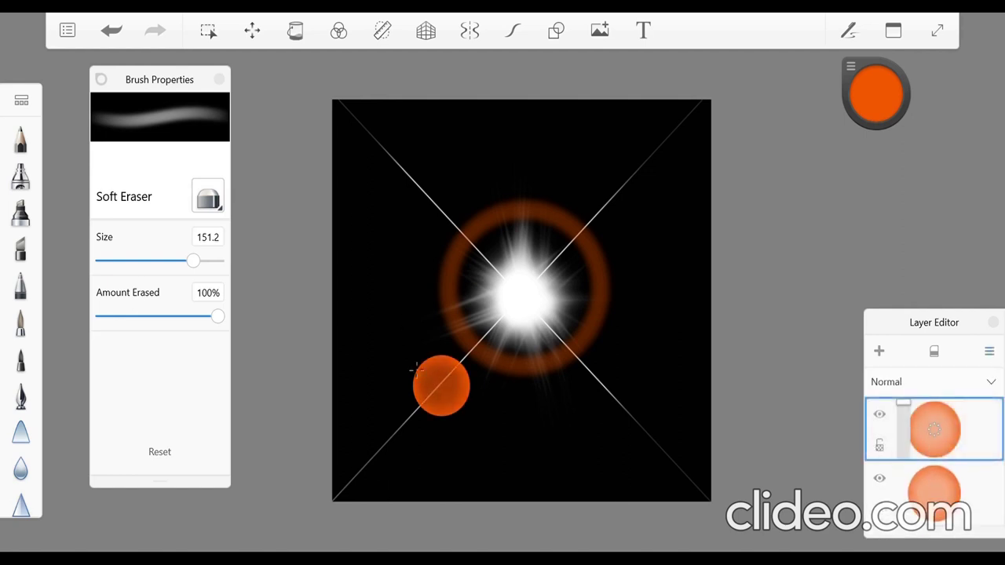
pyautogui.click(256, 31)
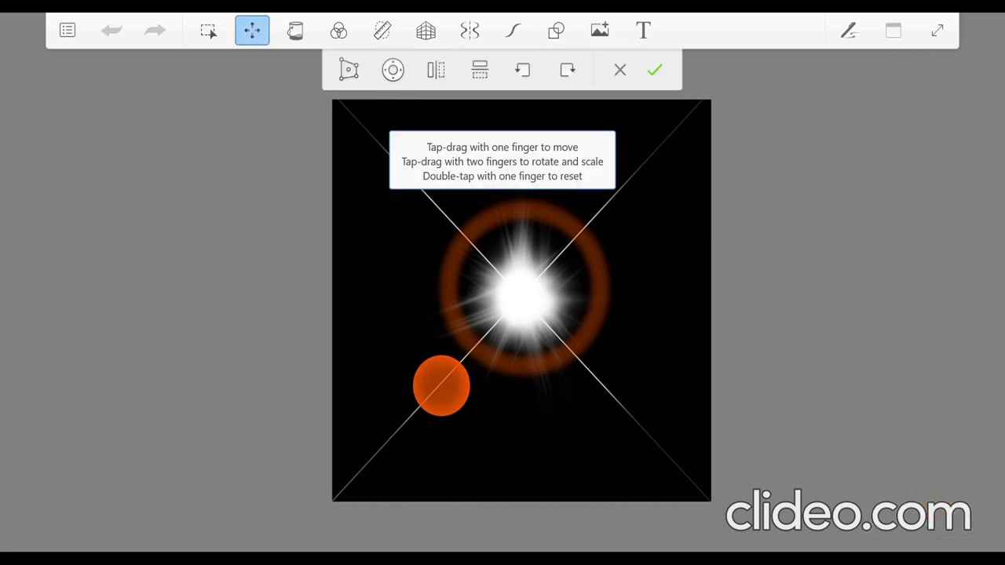
pyautogui.moveTo(441, 384); pyautogui.dragTo(452, 464)
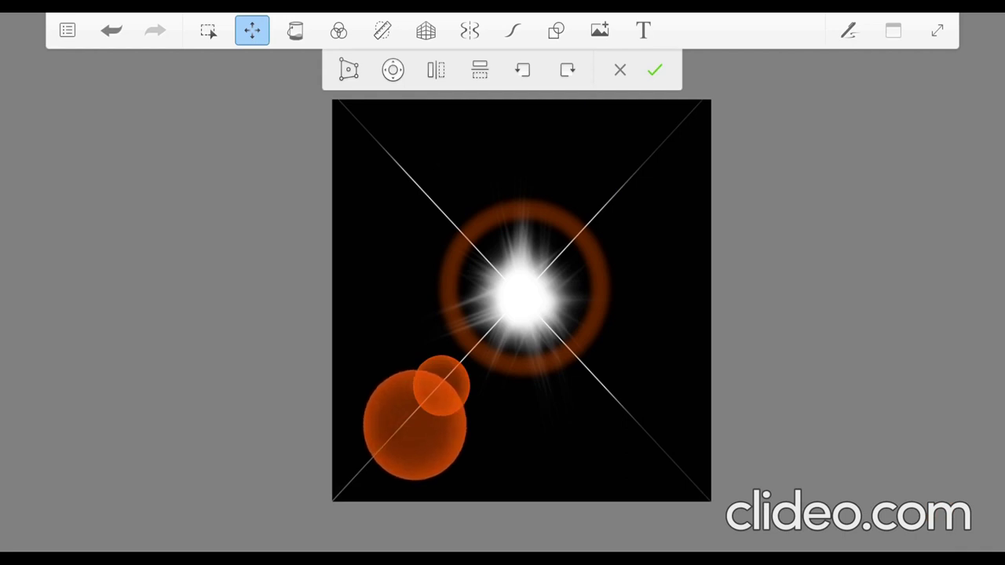
pyautogui.moveTo(414, 424); pyautogui.dragTo(398, 434)
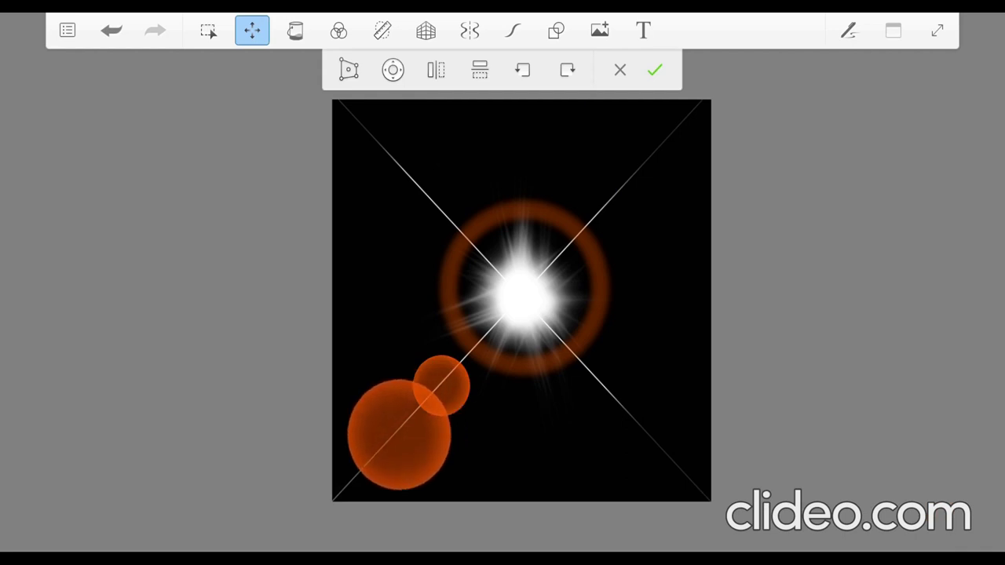
pyautogui.moveTo(441, 476); pyautogui.dragTo(434, 462)
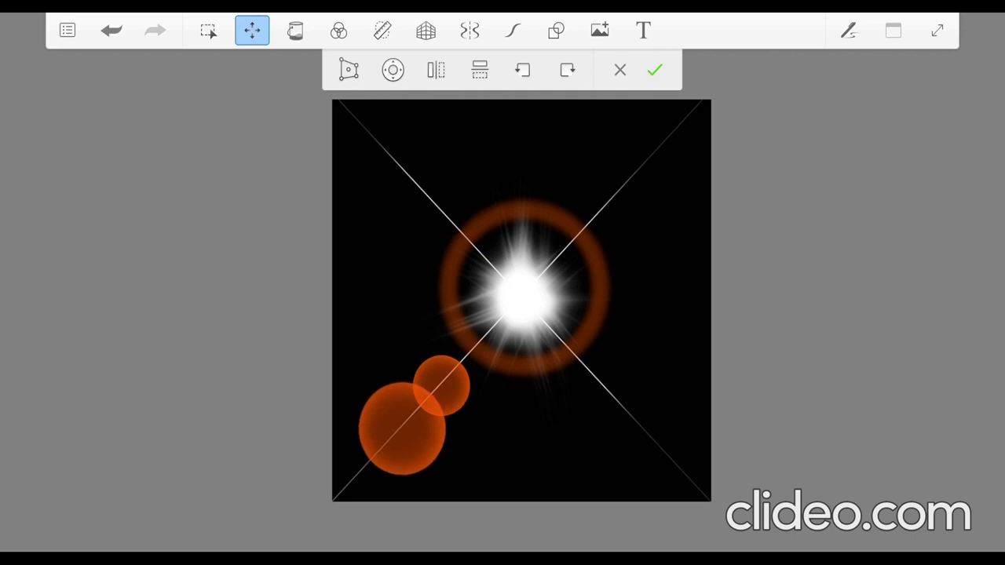
pyautogui.click(655, 70)
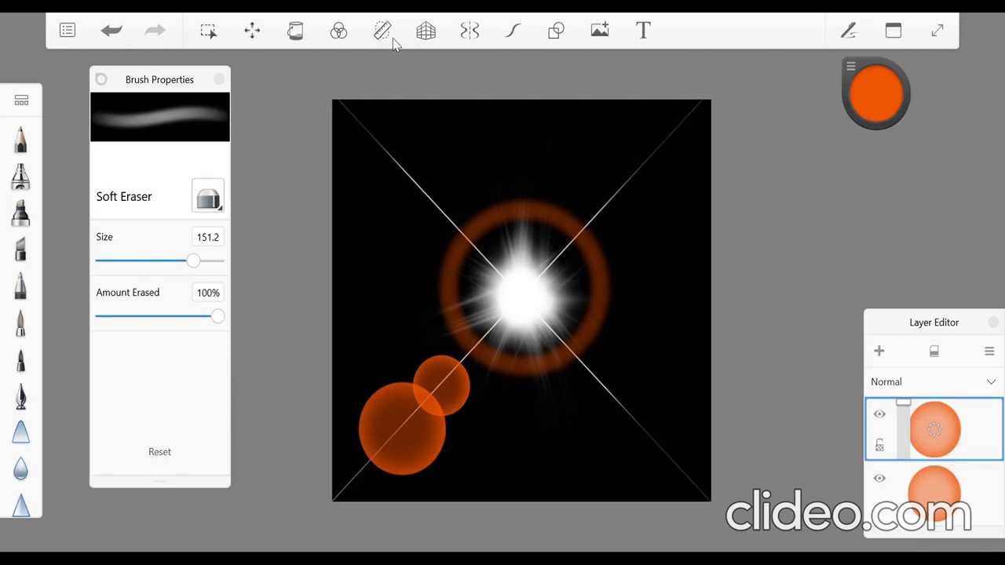
# - Recolour the larger circle with an HSL adjustment, setting the hue to 30, and apply it
pyautogui.click(339, 33)
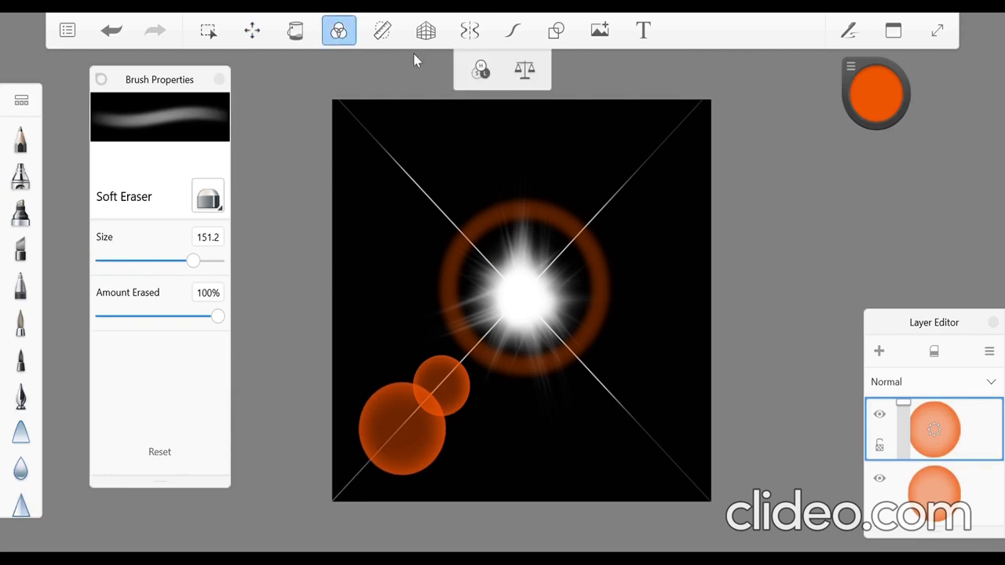
pyautogui.click(478, 71)
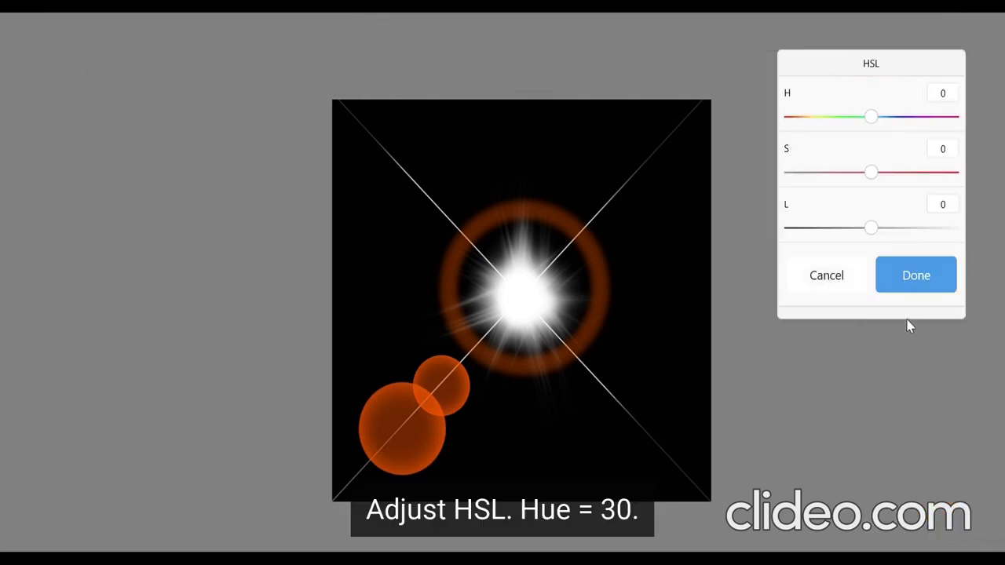
pyautogui.moveTo(861, 67); pyautogui.dragTo(683, 77)
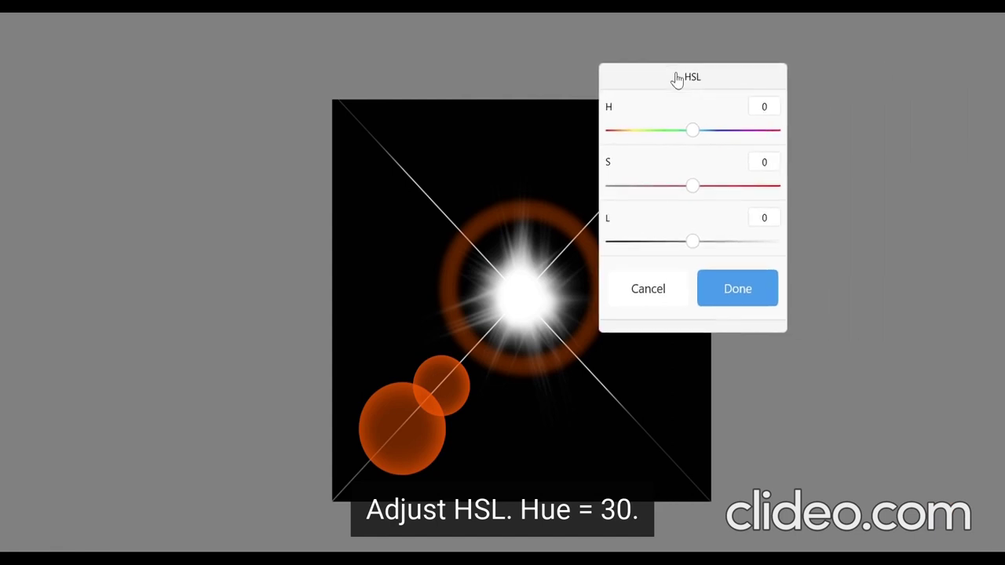
pyautogui.click(775, 111)
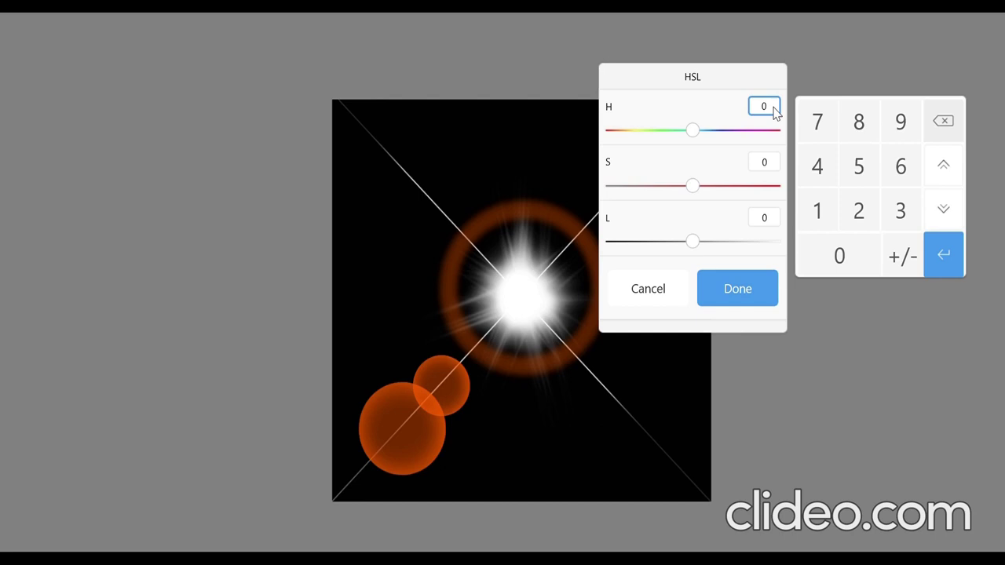
pyautogui.write('30')
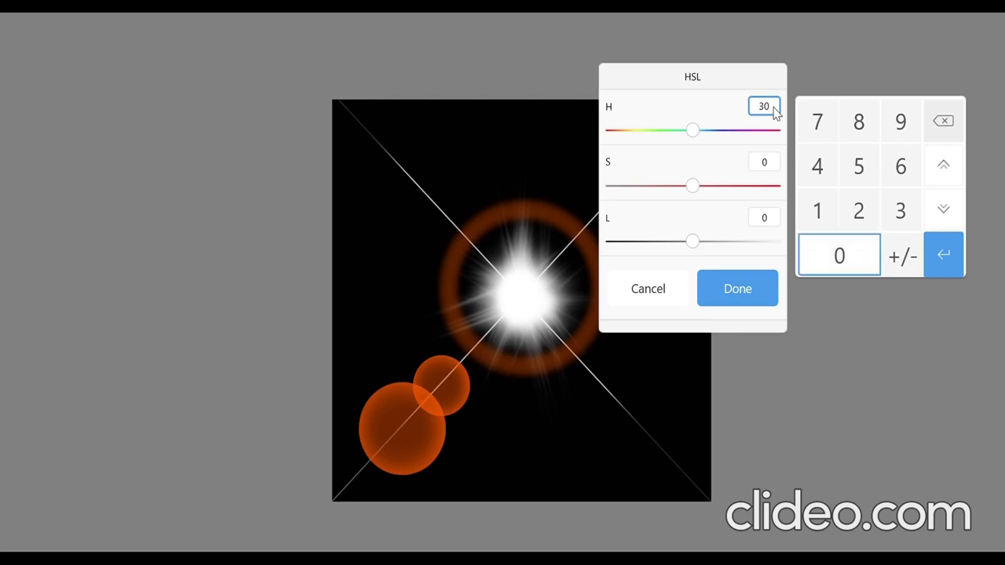
pyautogui.press('Return')
pyautogui.click(757, 299)
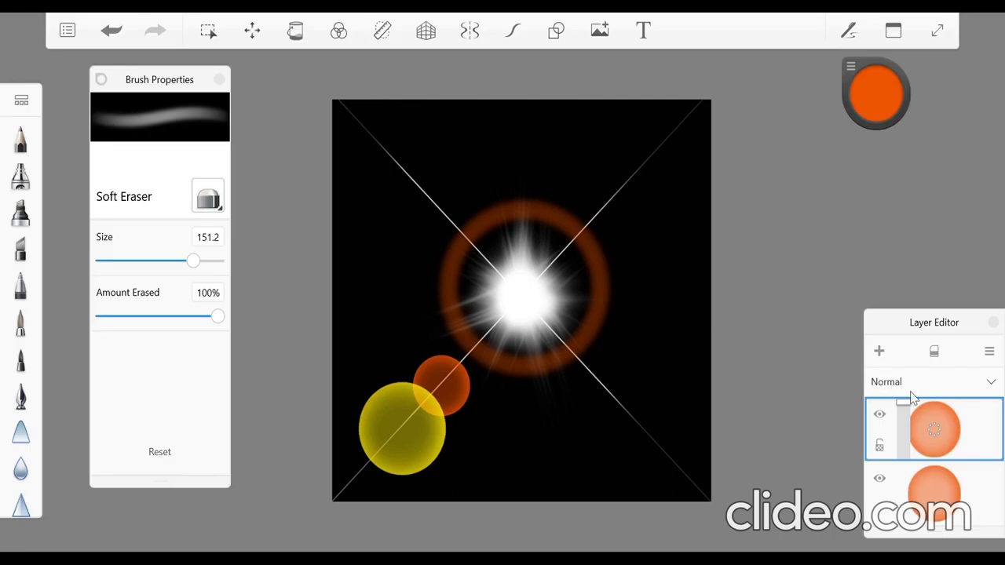
# - Duplicate the yellow circle's layer, shrink the copy to a small circle, and place it at the canvas's lower-left corner on the diagonal
pyautogui.click(989, 351)
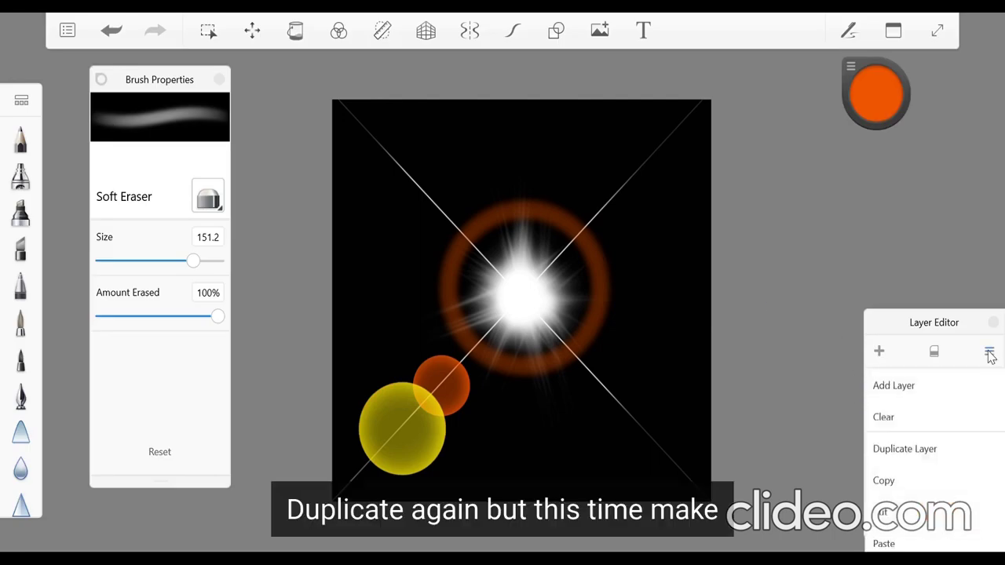
pyautogui.click(904, 449)
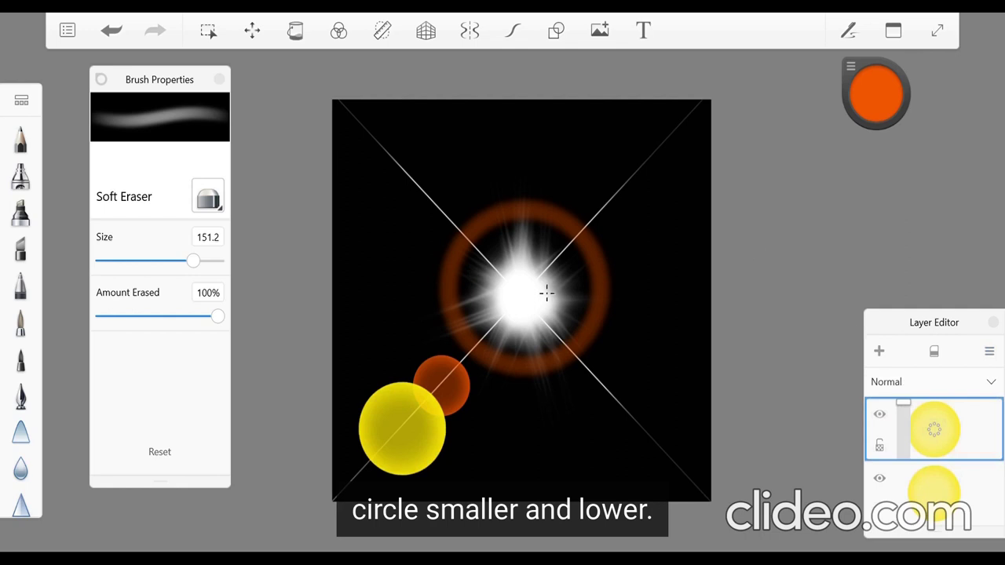
pyautogui.click(252, 30)
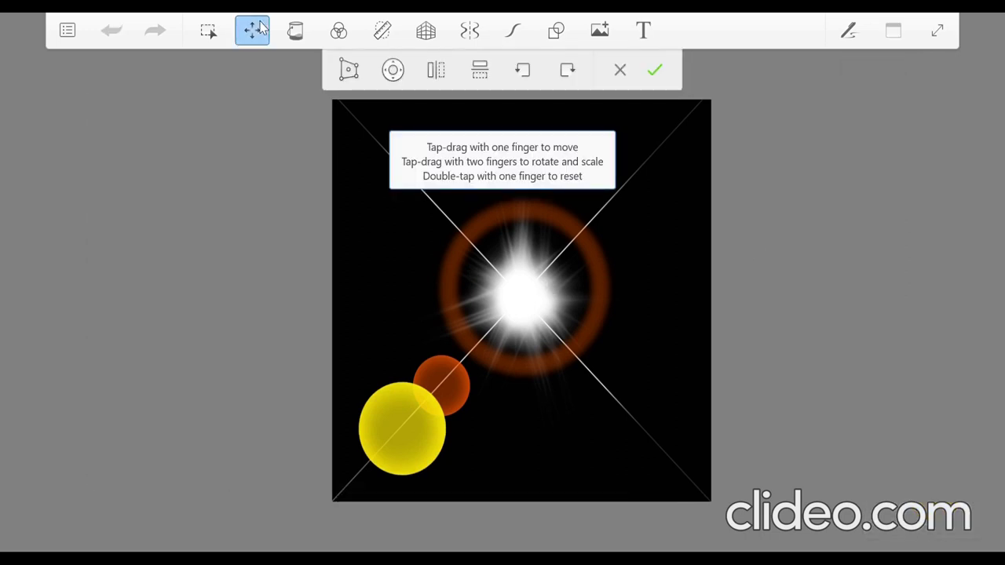
pyautogui.moveTo(437, 393); pyautogui.dragTo(423, 411)
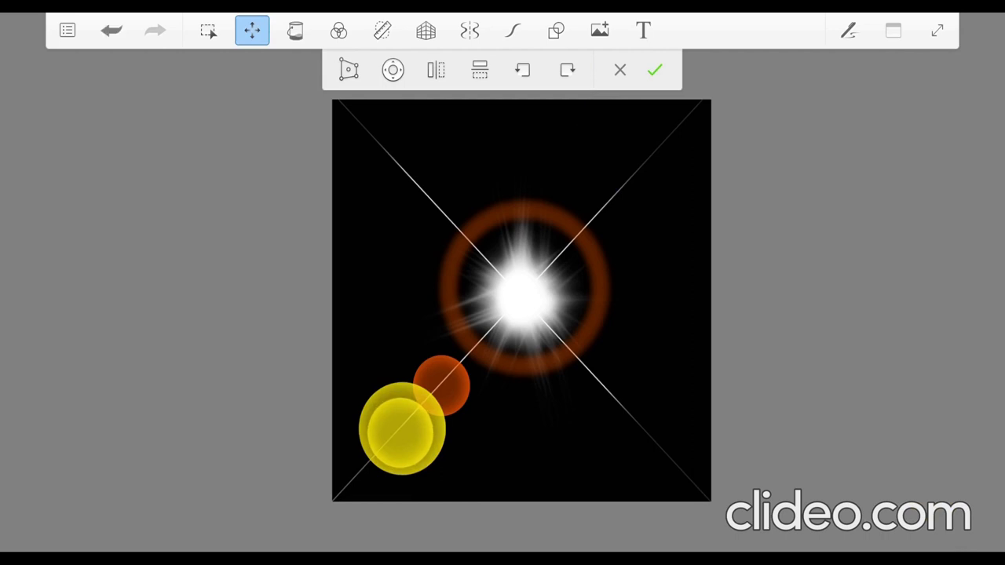
pyautogui.moveTo(373, 457); pyautogui.dragTo(352, 480)
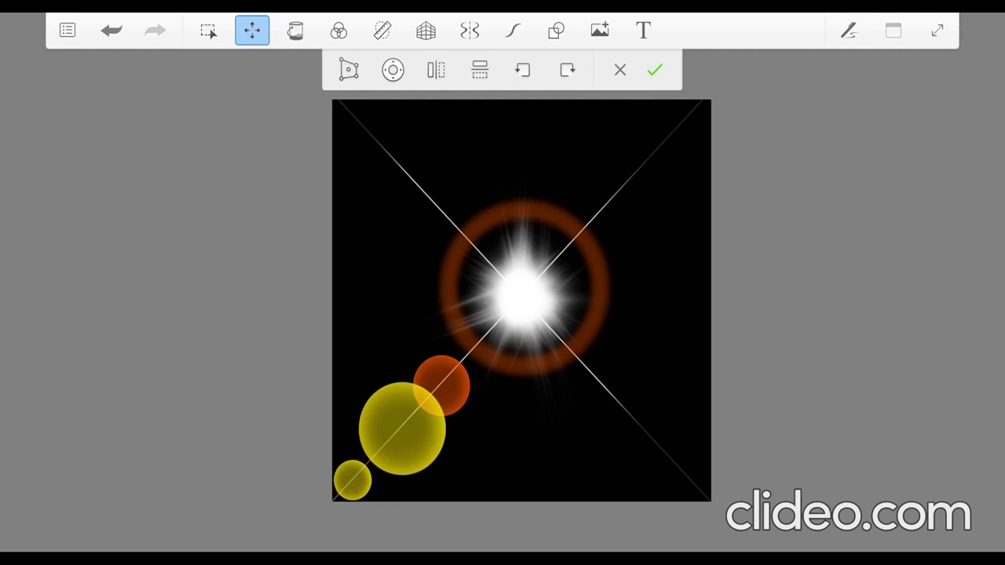
pyautogui.click(654, 70)
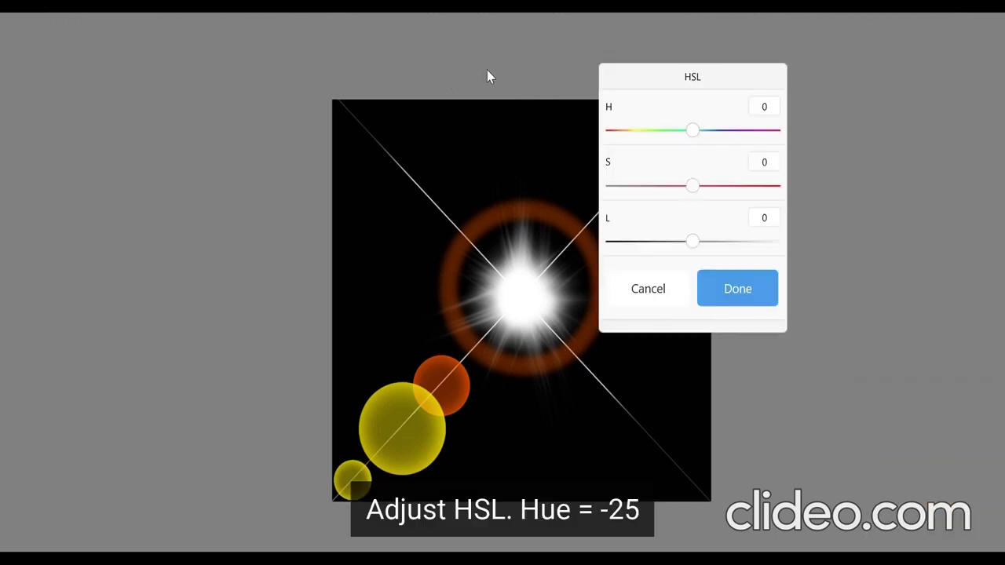
# - Recolour the small corner circle with an HSL adjustment, setting the hue to -25, and apply it
pyautogui.click(766, 111)
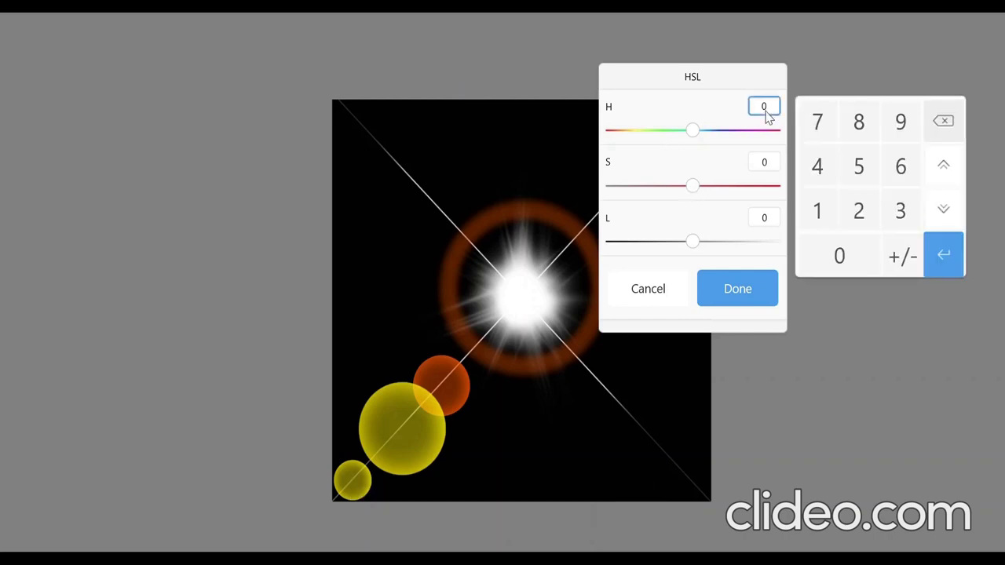
pyautogui.write('-26')
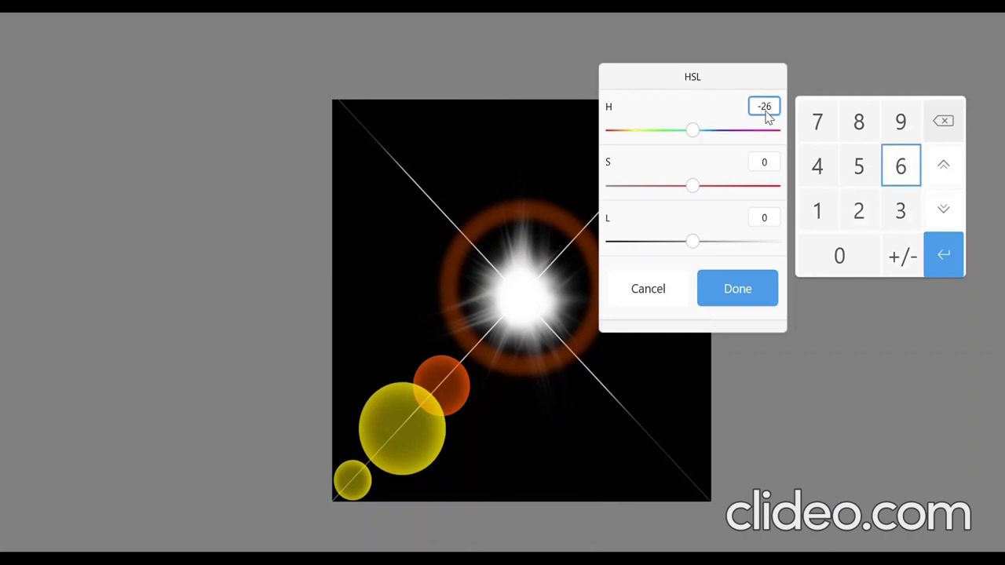
pyautogui.click(742, 292)
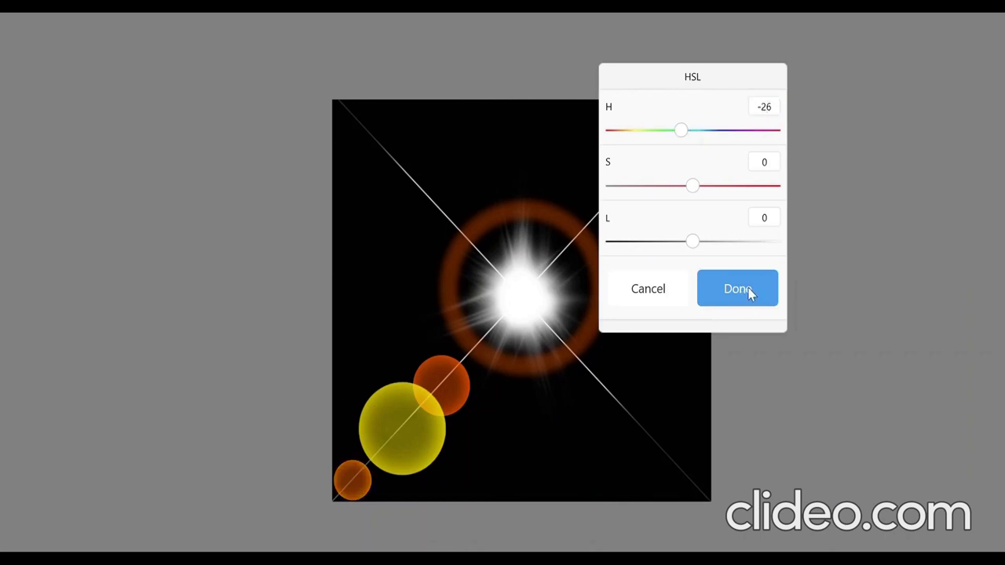
pyautogui.click(776, 105)
pyautogui.click(771, 104)
pyautogui.click(773, 110)
pyautogui.press('BackSpace')
pyautogui.write('5')
pyautogui.press('Return')
pyautogui.click(738, 288)
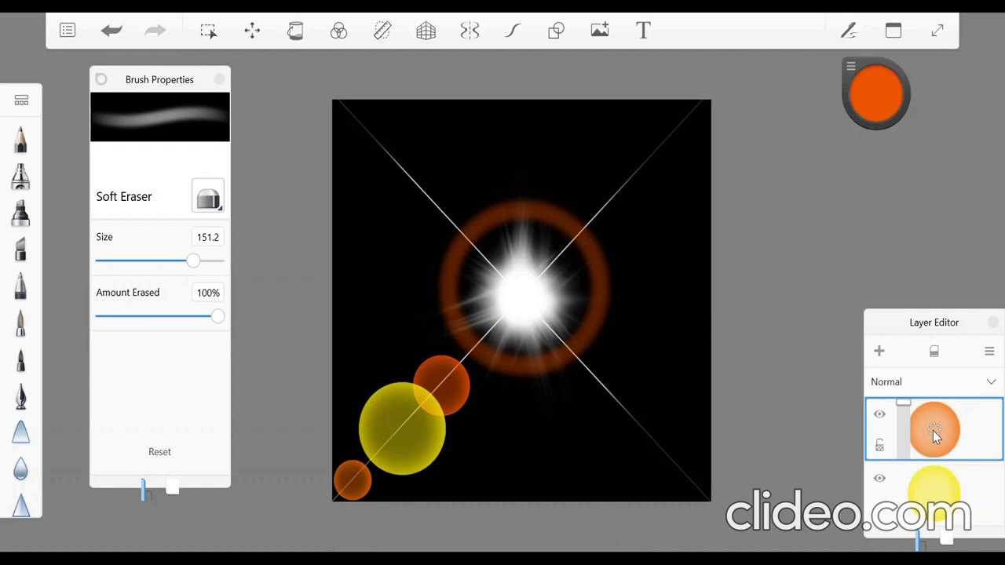
# - Merge the three coloured circle layers into one layer and lower its opacity to 41%
pyautogui.moveTo(932, 429); pyautogui.dragTo(936, 521)
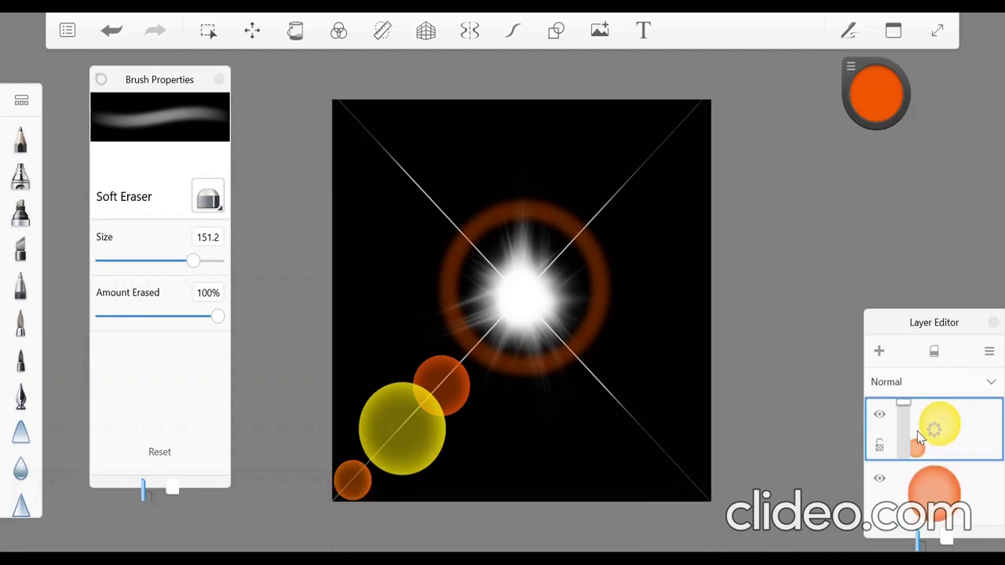
pyautogui.moveTo(930, 432); pyautogui.dragTo(935, 518)
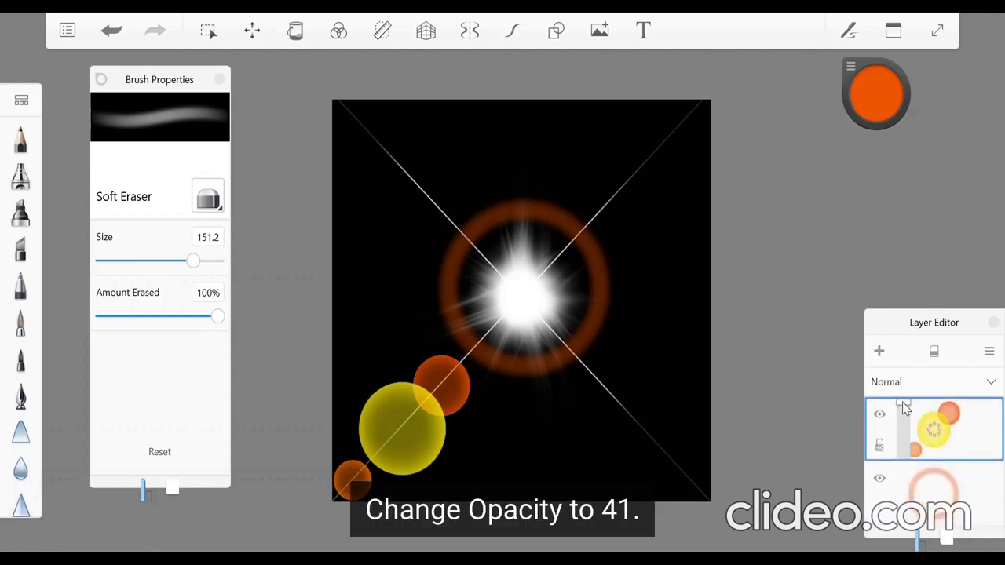
pyautogui.moveTo(904, 406); pyautogui.dragTo(906, 441)
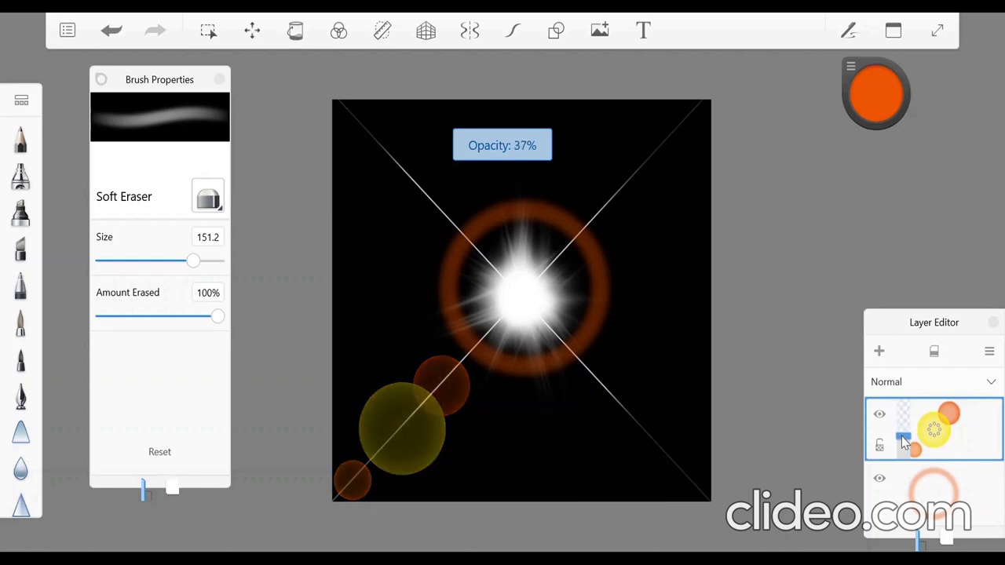
pyautogui.moveTo(901, 435); pyautogui.dragTo(900, 434)
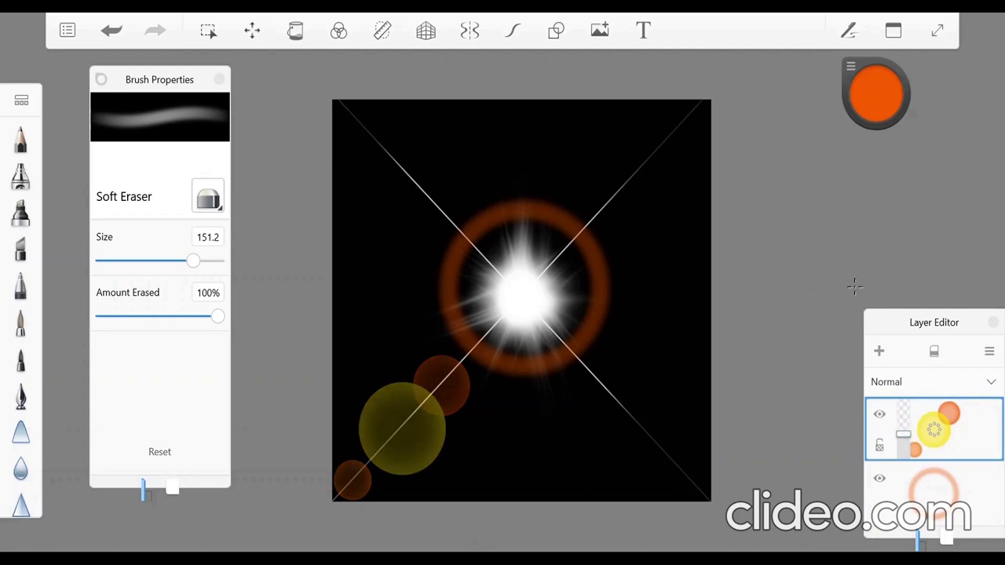
# - Merge the circles layer with the orange ring and the remaining flare layers into a single layer above the black background
pyautogui.moveTo(933, 430); pyautogui.dragTo(933, 490)
pyautogui.moveTo(934, 441); pyautogui.dragTo(934, 512)
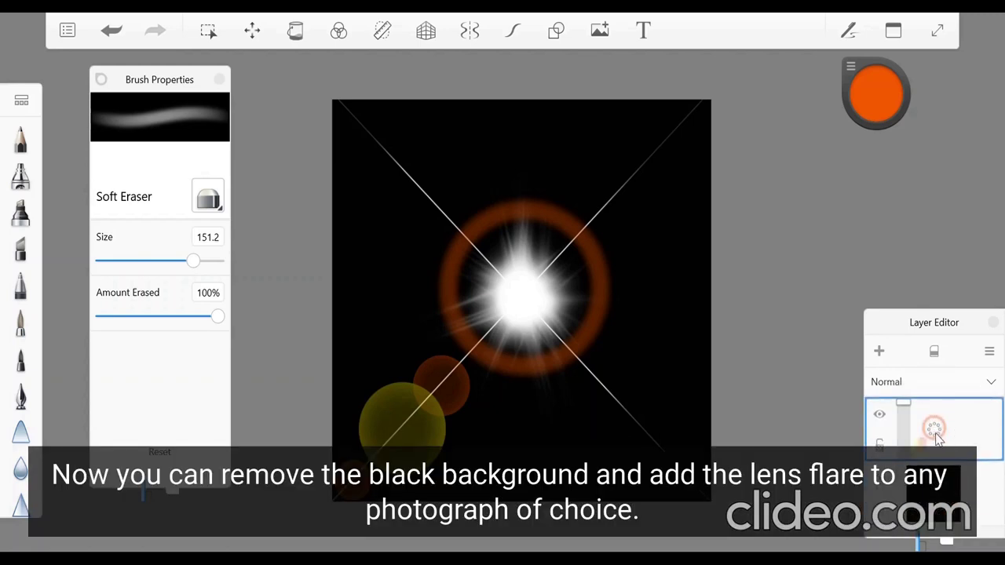